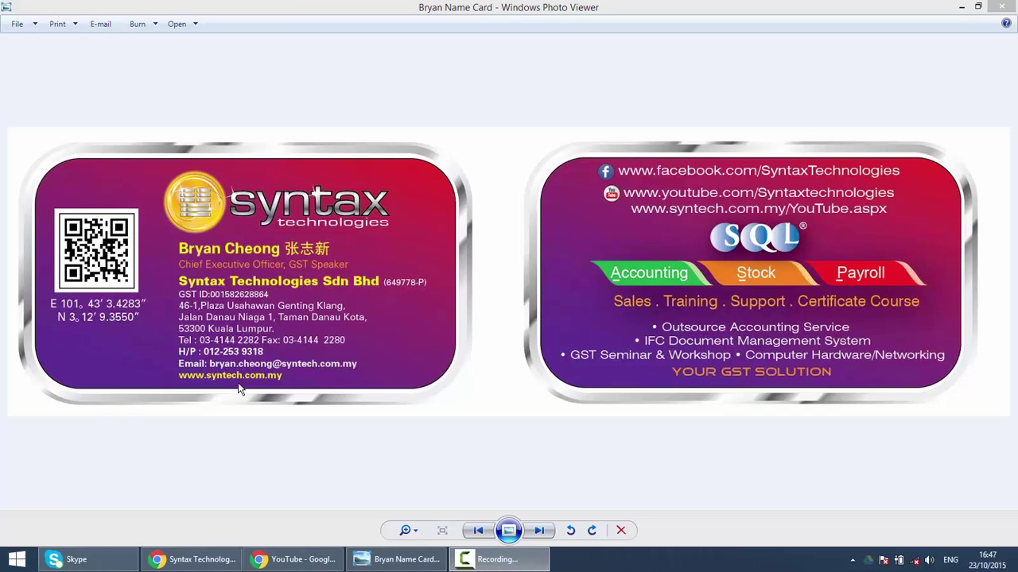
# Minimise the Windows Photo Viewer showing the name card image.
pyautogui.click(958, 8)
# Launch SQL Financial Accounting, log into Testing Company with its password, and open Maintain Customer.
pyautogui.doubleClick(20, 159)
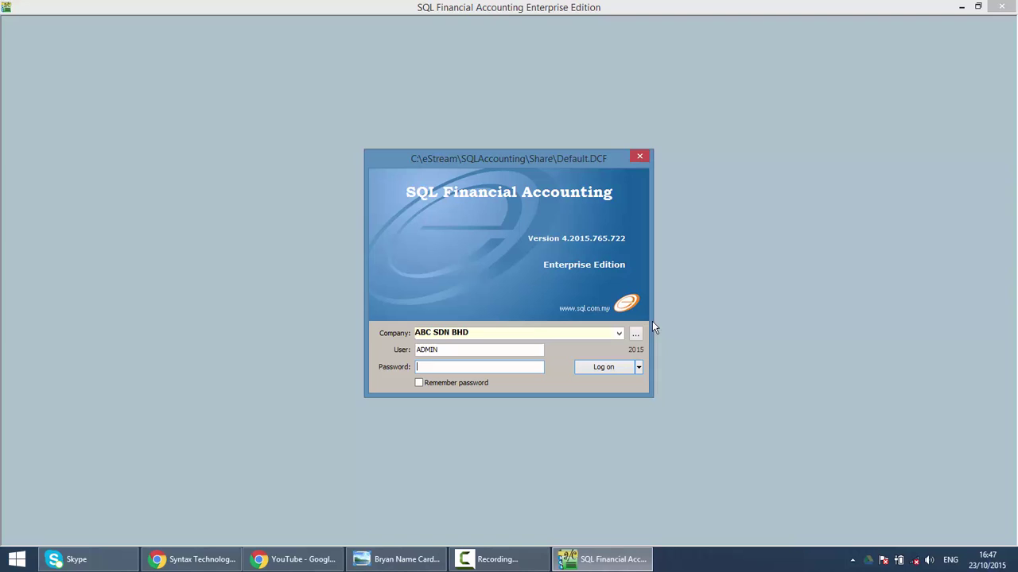
pyautogui.click(619, 335)
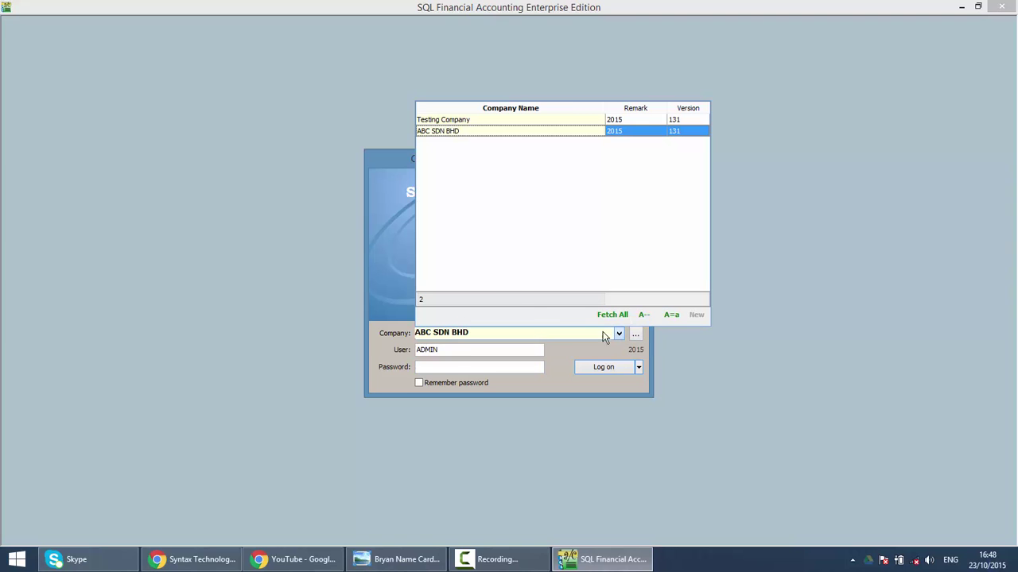
pyautogui.click(454, 119)
pyautogui.click(462, 368)
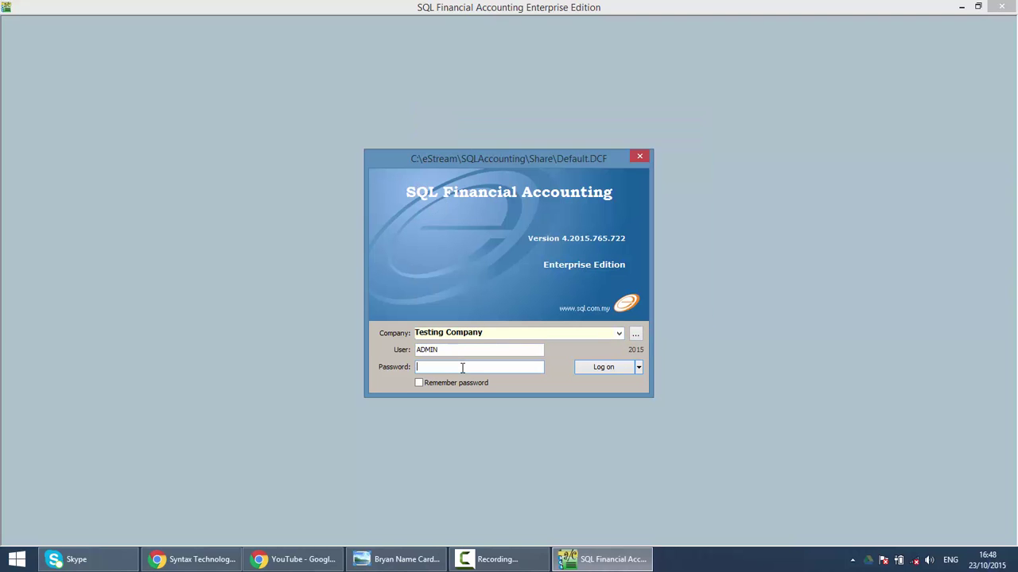
pyautogui.write('ADMIN')
pyautogui.click(609, 368)
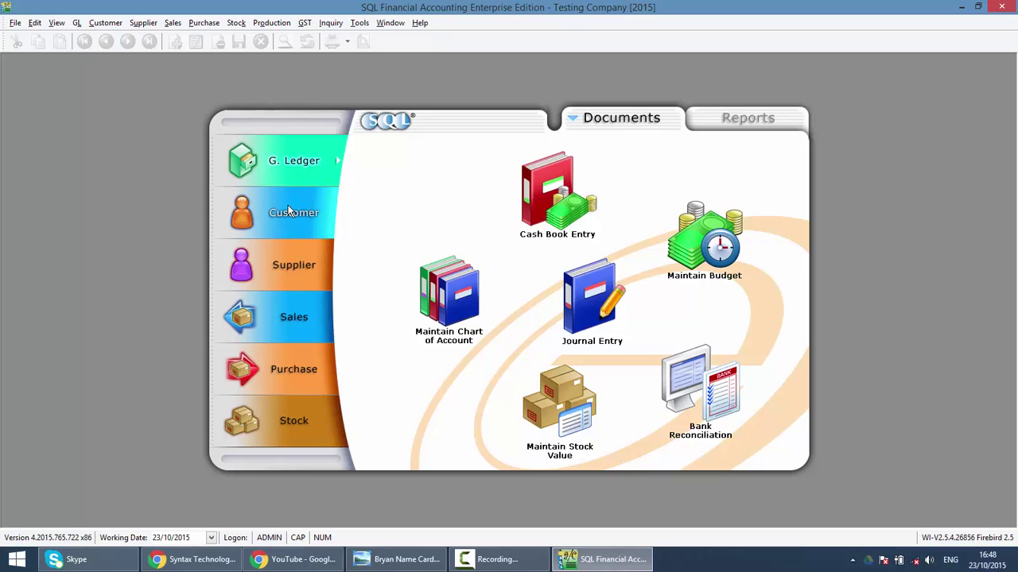
pyautogui.click(289, 212)
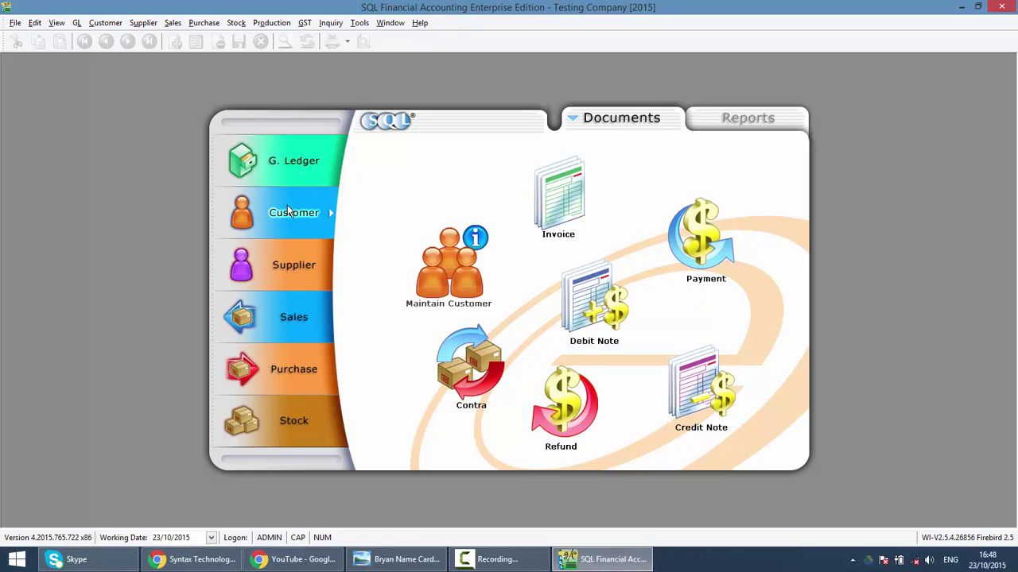
pyautogui.click(453, 266)
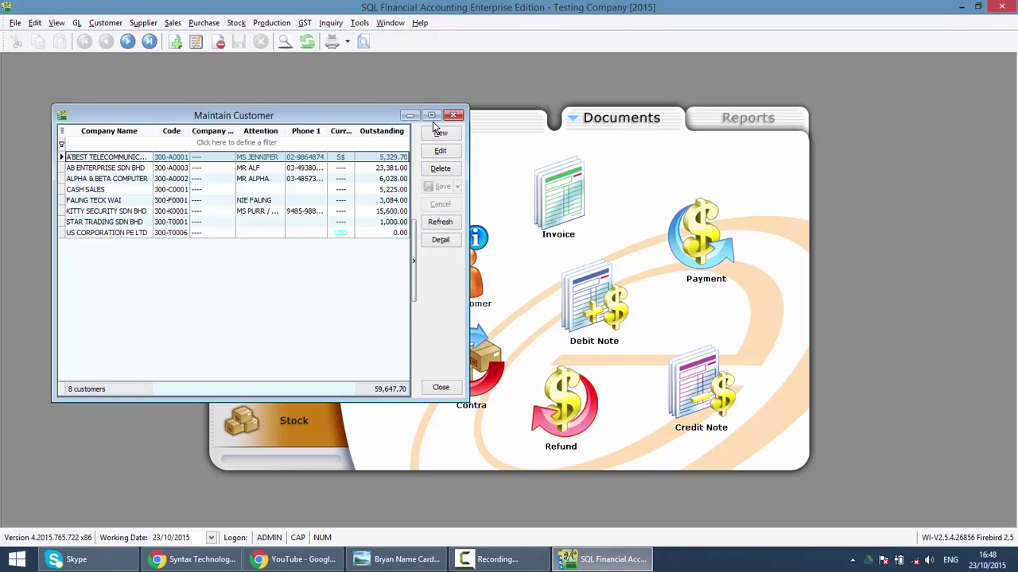
# Maximise the Maintain Customer window to show all 8 customers full size.
pyautogui.click(431, 115)
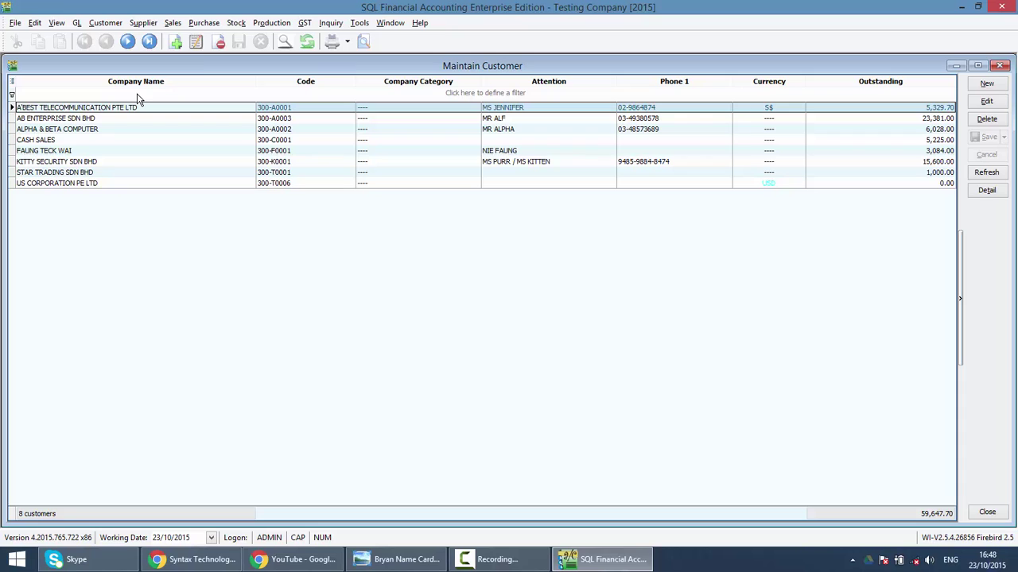
pyautogui.click(136, 94)
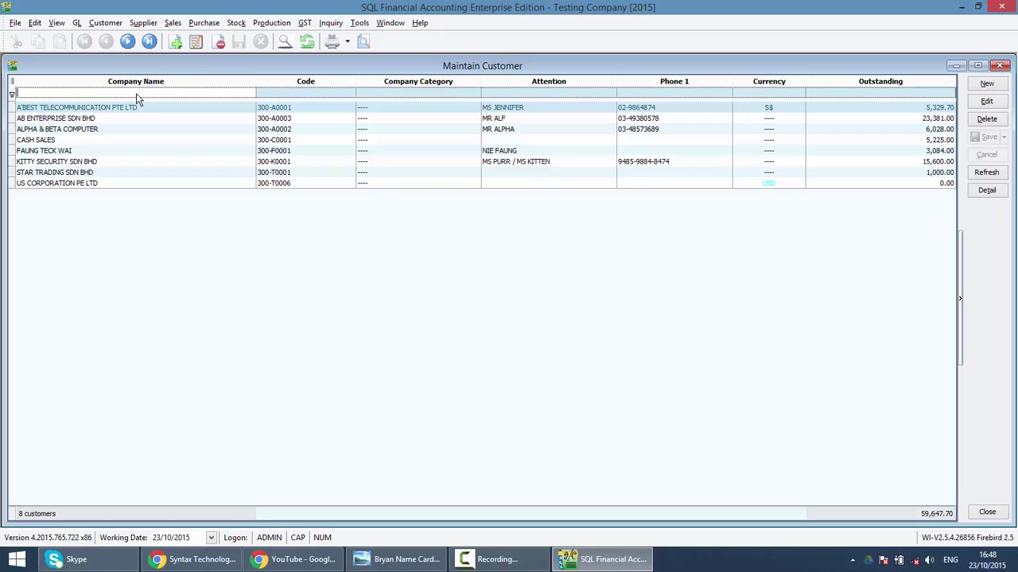
pyautogui.write('sec')
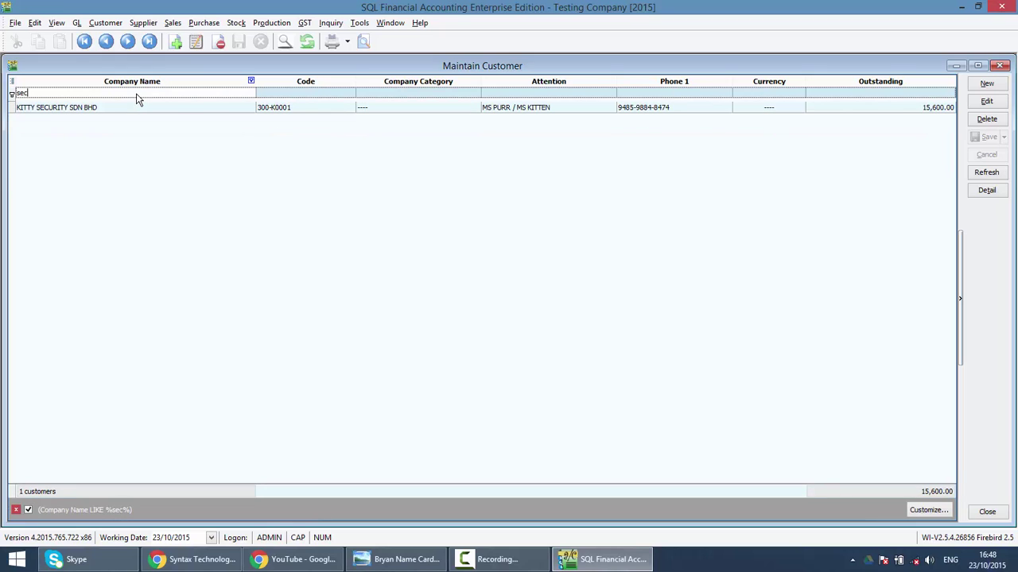
pyautogui.press('BackSpace')
pyautogui.press('BackSpace')
pyautogui.press('BackSpace')
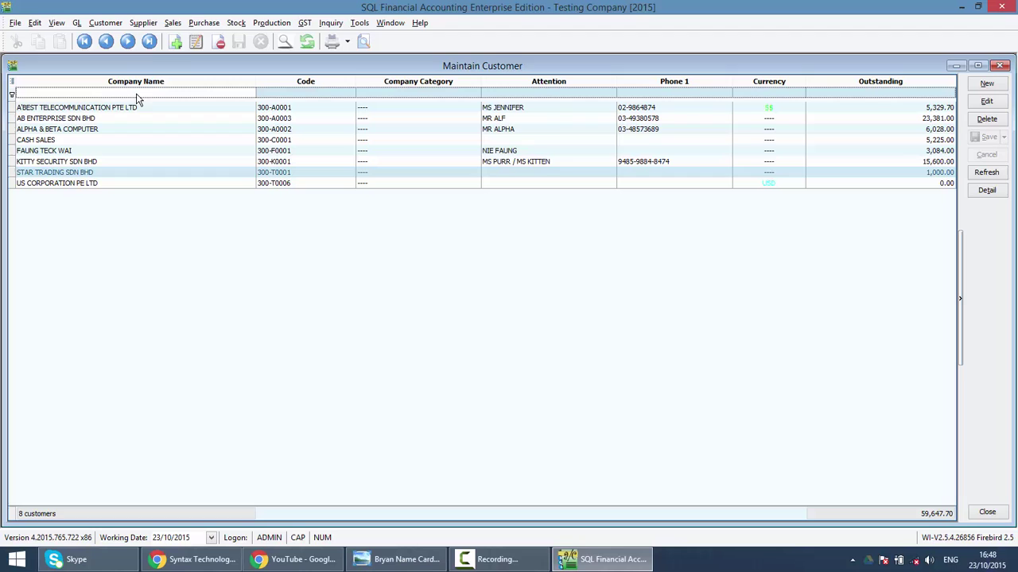
pyautogui.click(545, 93)
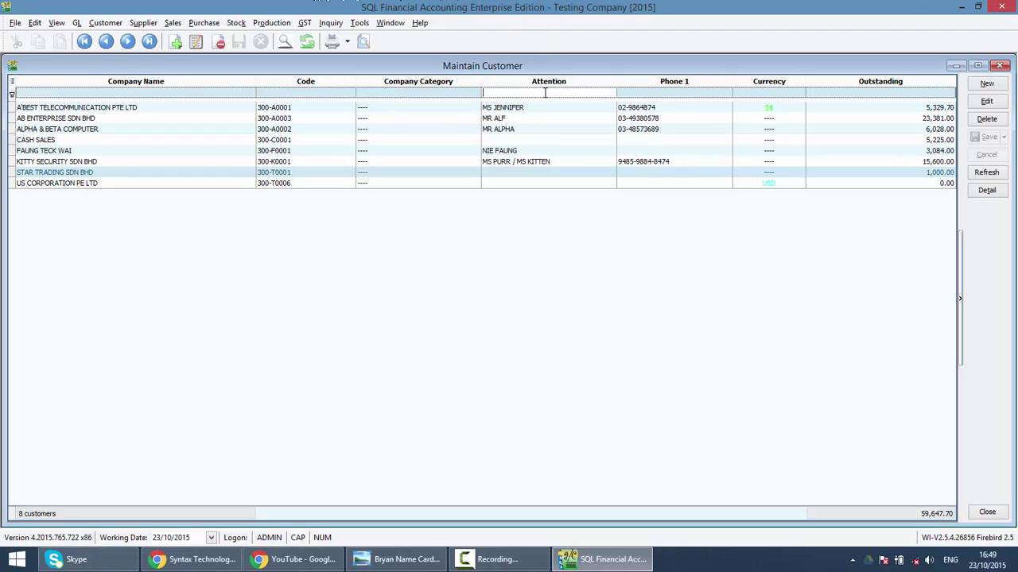
pyautogui.write('je')
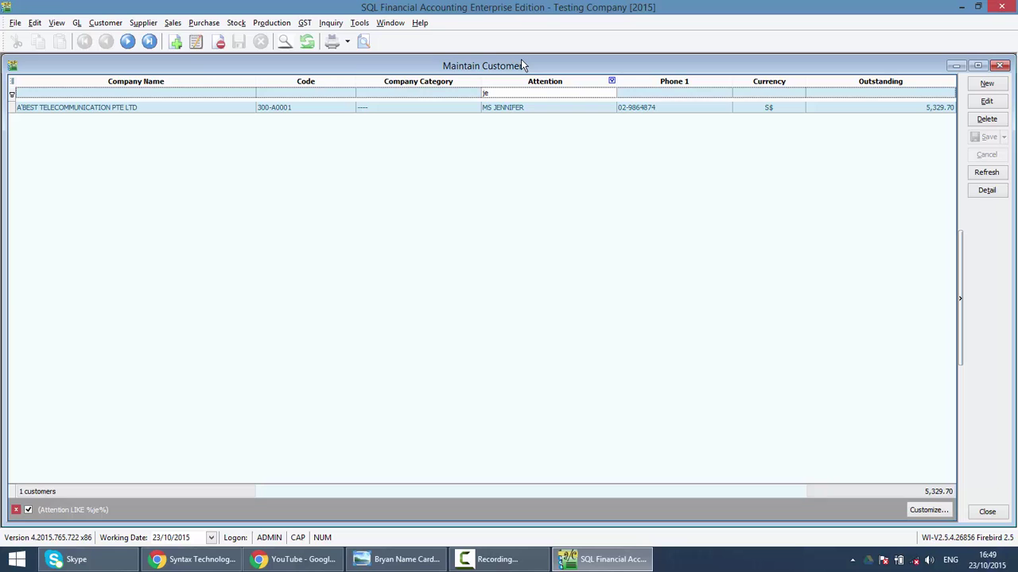
pyautogui.press('BackSpace')
pyautogui.press('BackSpace')
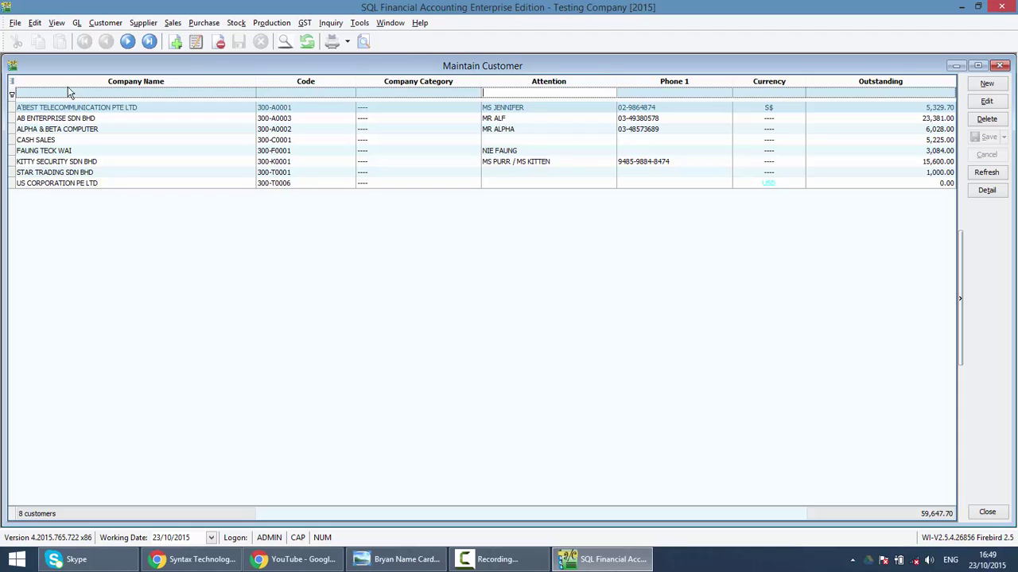
# Use the Field Chooser to add an Email column beside Attention and drop Company Category.
pyautogui.rightClick(545, 84)
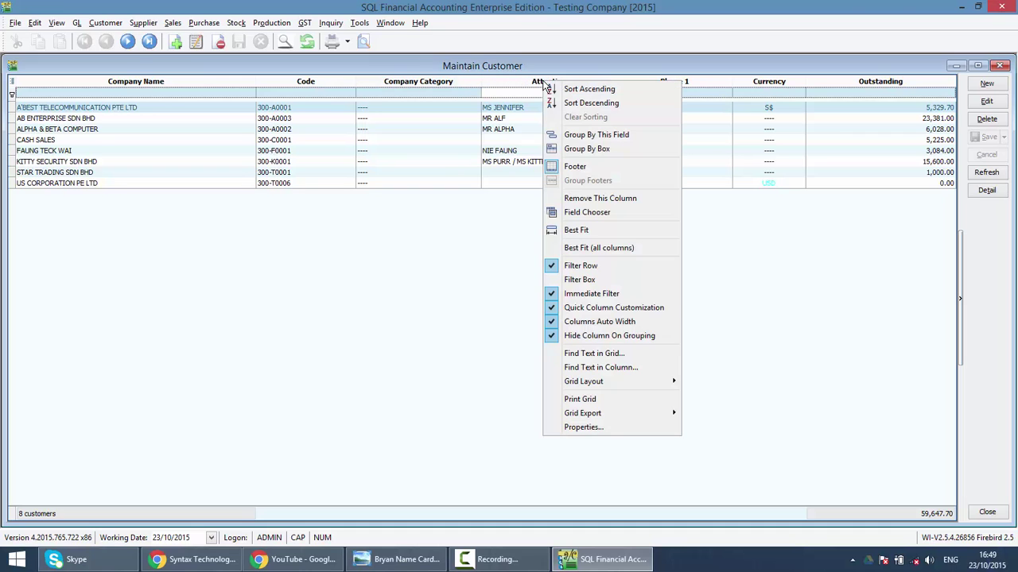
pyautogui.click(599, 211)
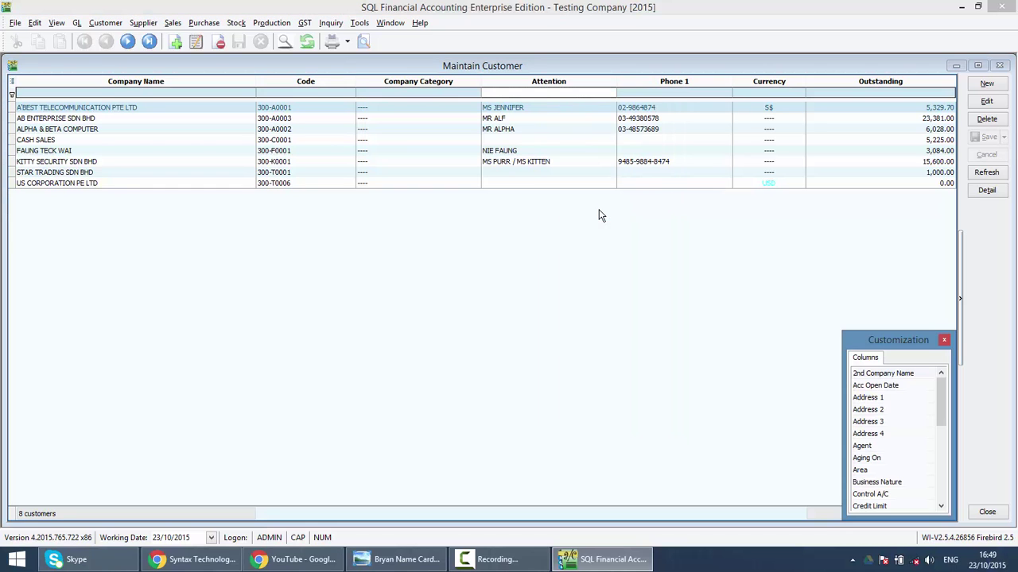
pyautogui.moveTo(888, 340); pyautogui.dragTo(848, 238)
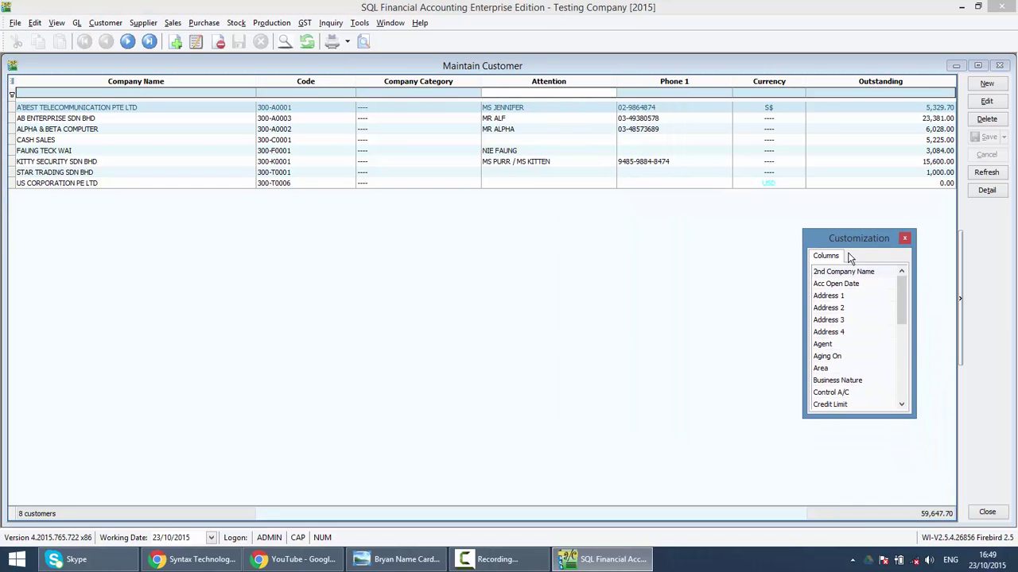
pyautogui.scroll(-1, 853, 313)
pyautogui.scroll(-1, 855, 313)
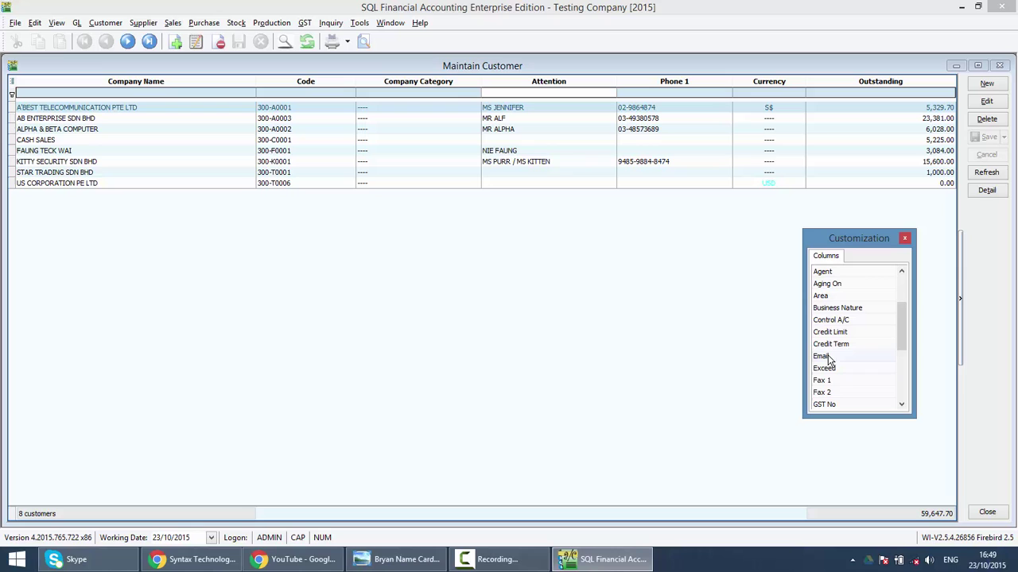
pyautogui.moveTo(827, 359); pyautogui.dragTo(671, 80)
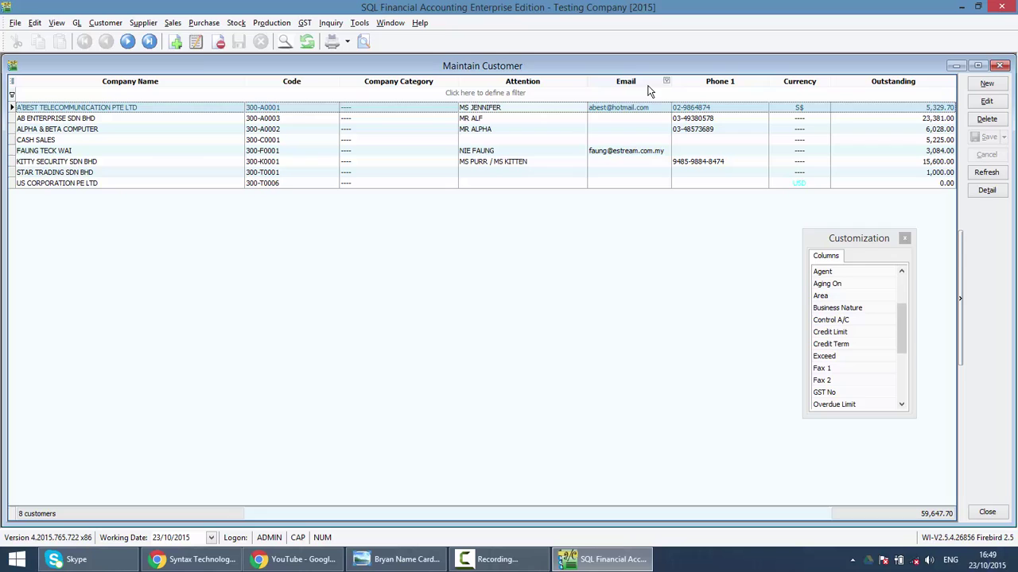
pyautogui.click(620, 94)
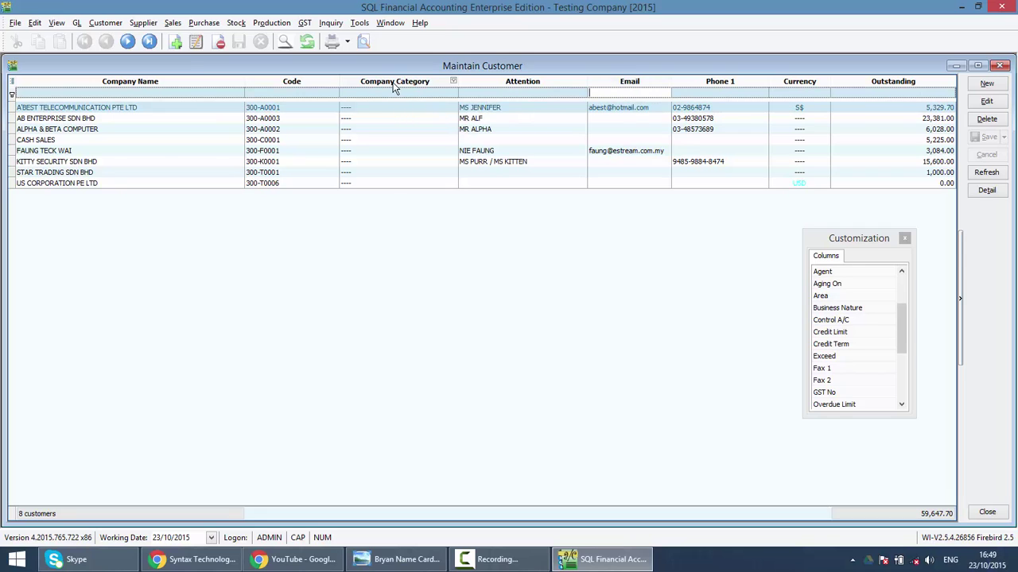
pyautogui.moveTo(391, 100); pyautogui.dragTo(833, 338)
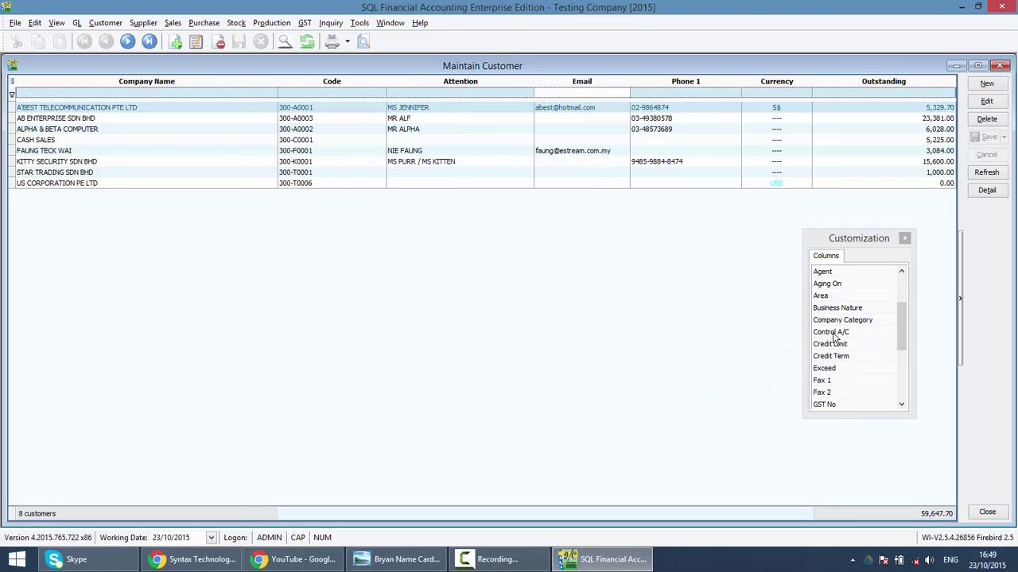
pyautogui.click(904, 239)
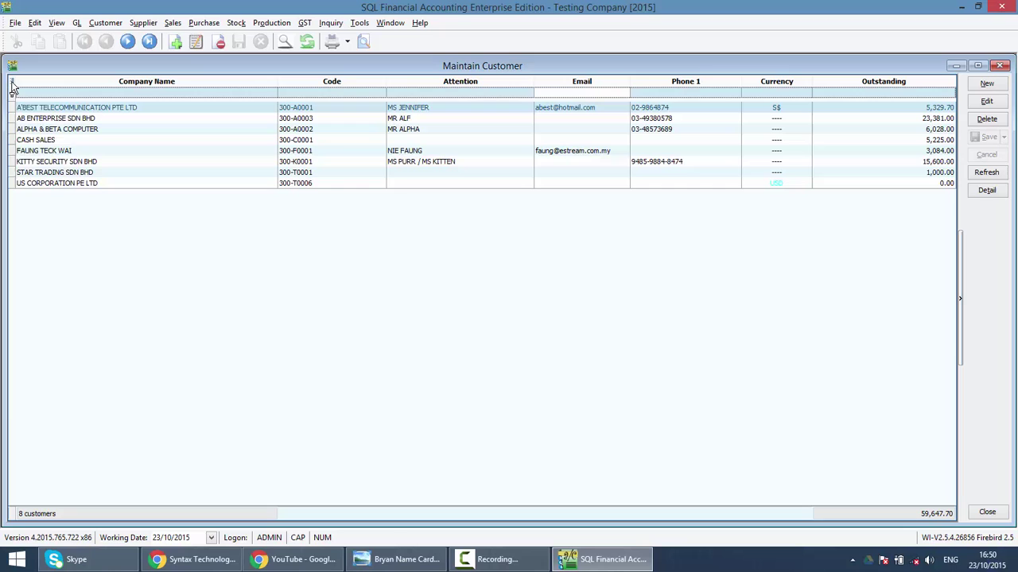
# Tick Fax 1 in the column chooser, then export the customer grid to Microsoft Excel 97-2003.
pyautogui.click(13, 84)
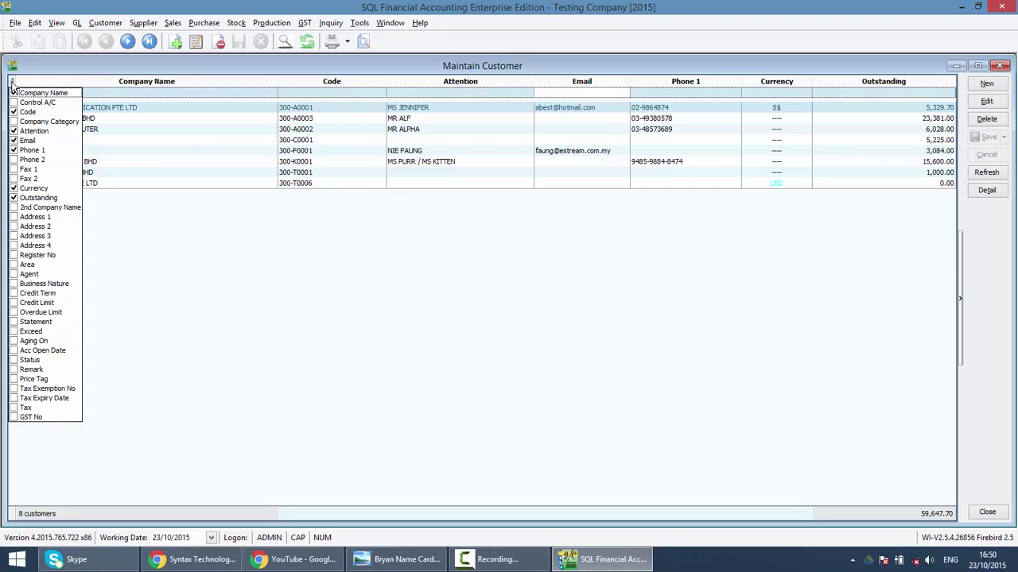
pyautogui.click(15, 170)
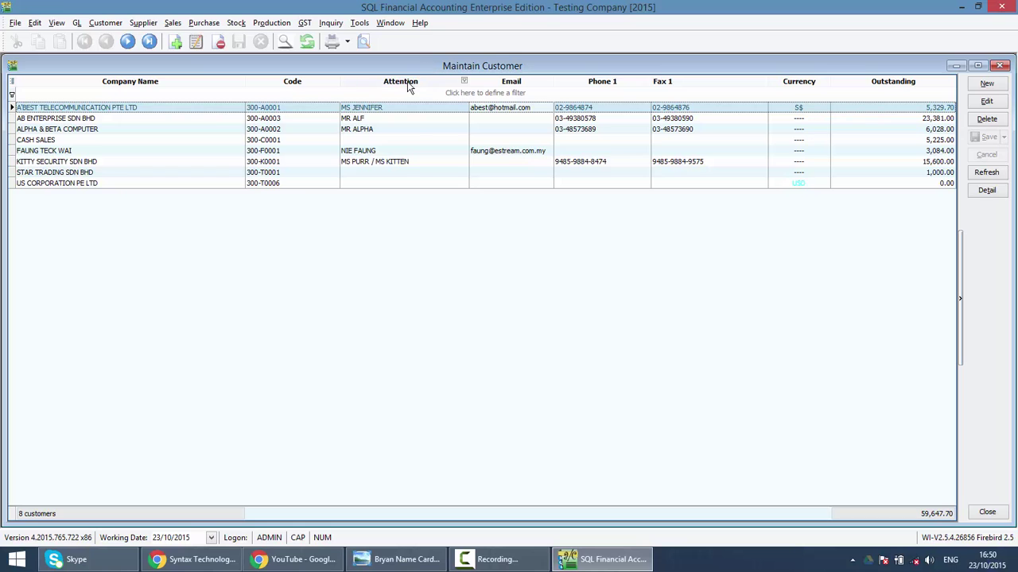
pyautogui.rightClick(408, 82)
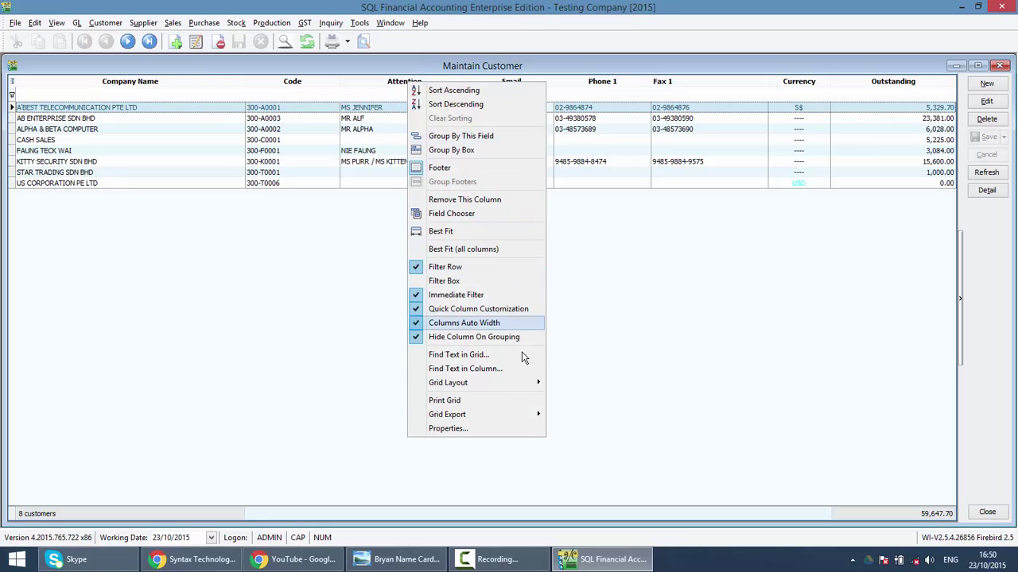
pyautogui.moveTo(513, 420)
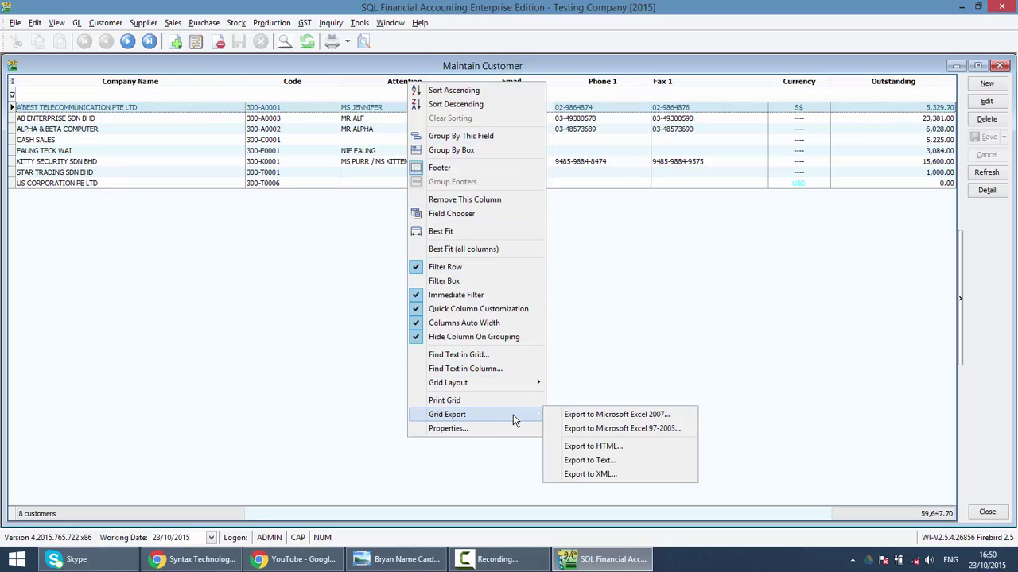
pyautogui.click(638, 427)
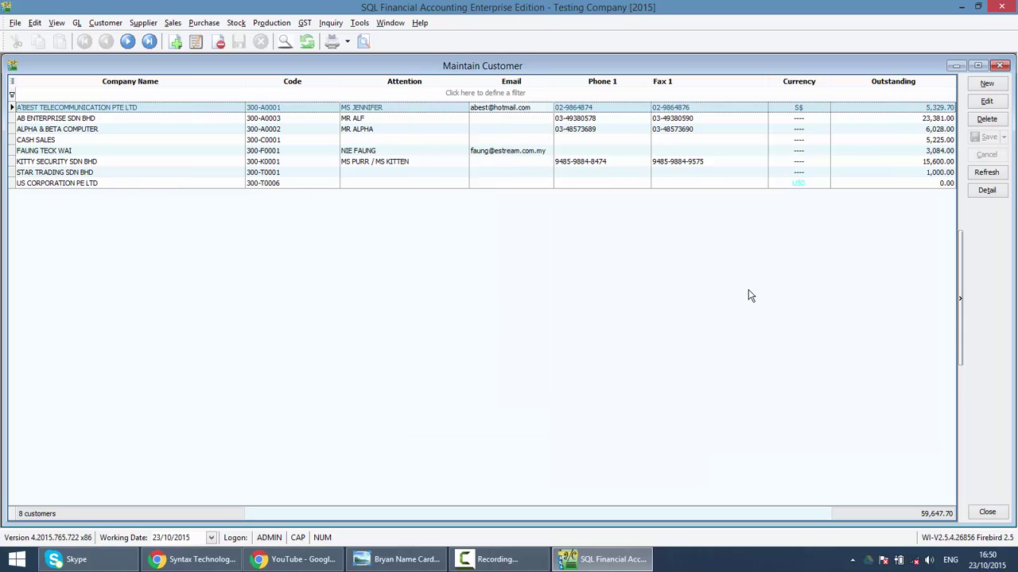
# Create a new customer named SYNTAX SDN BHD in capitals, starting its billing address with TRGDGD.
pyautogui.click(986, 84)
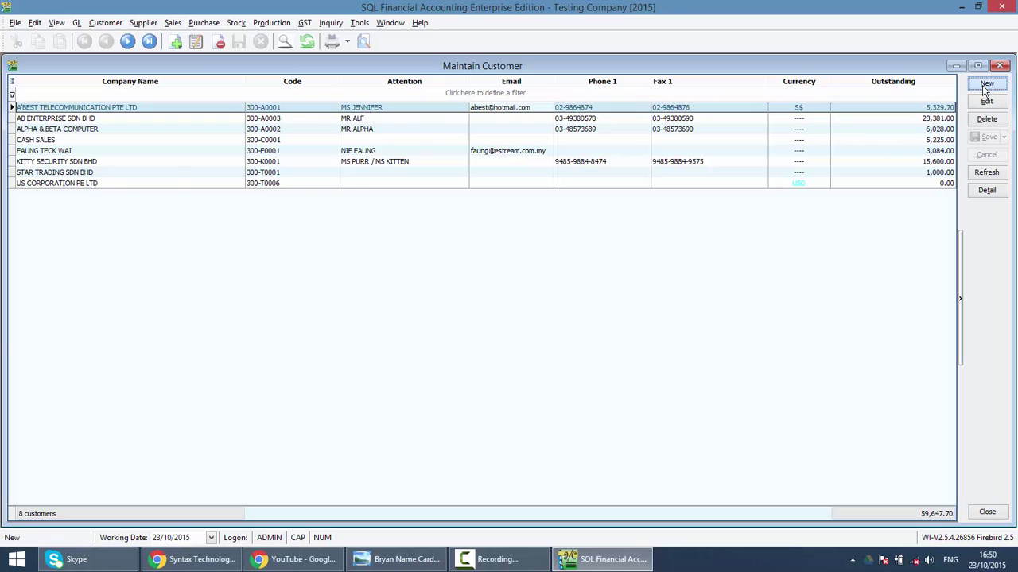
pyautogui.click(359, 198)
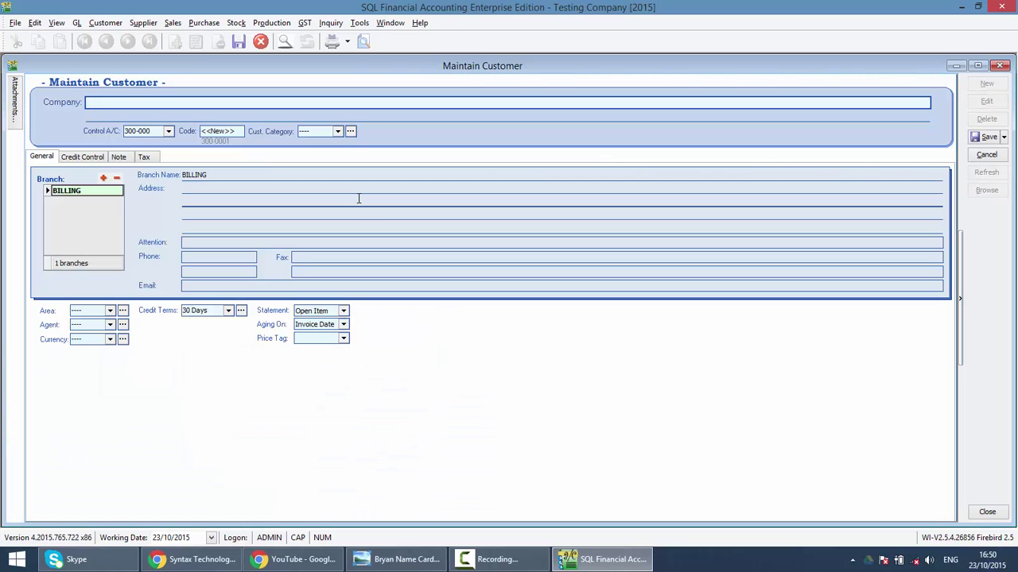
pyautogui.press('capslock')
pyautogui.write('SYNTAX SDN BHD')
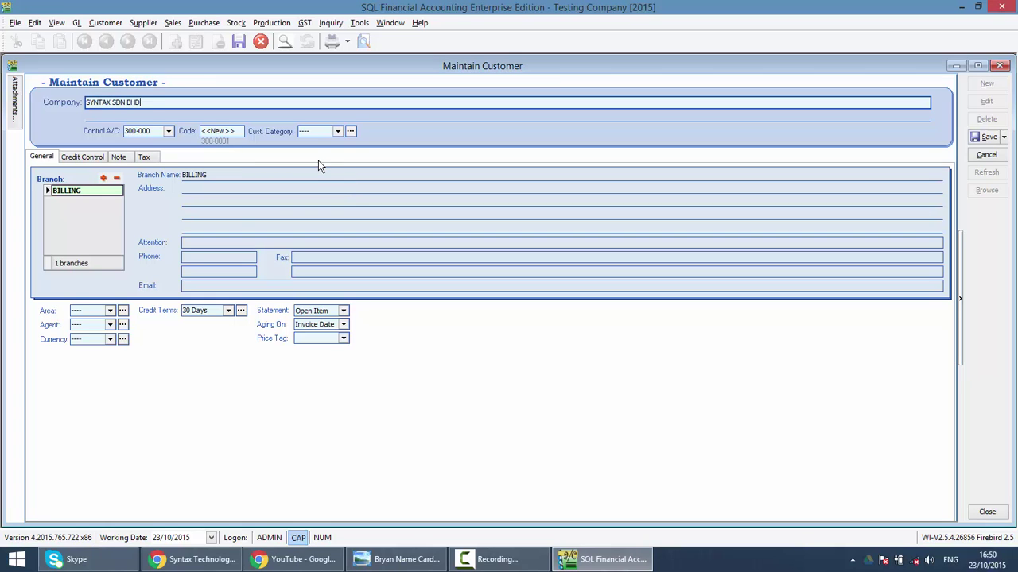
pyautogui.click(209, 192)
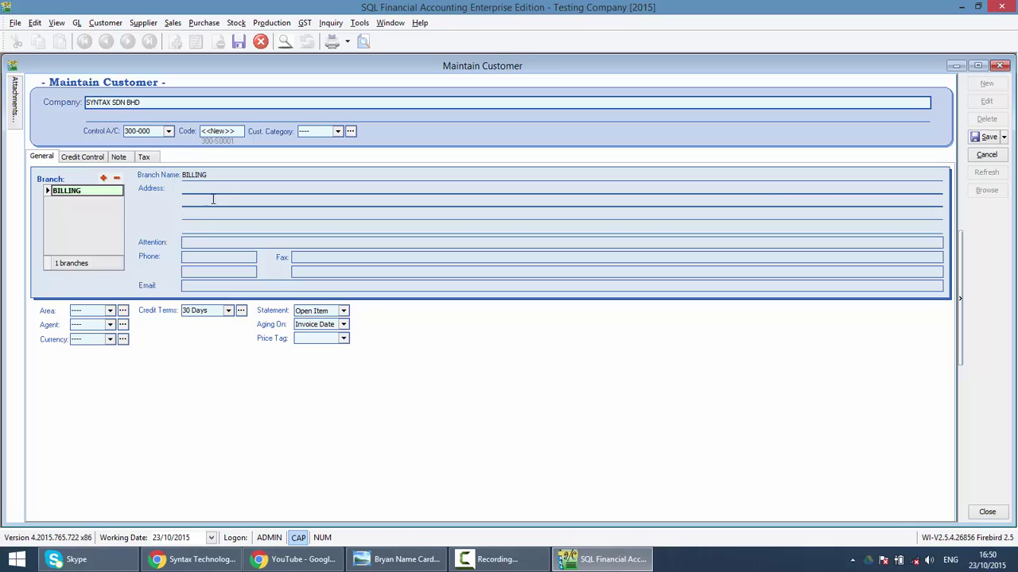
pyautogui.write('T')
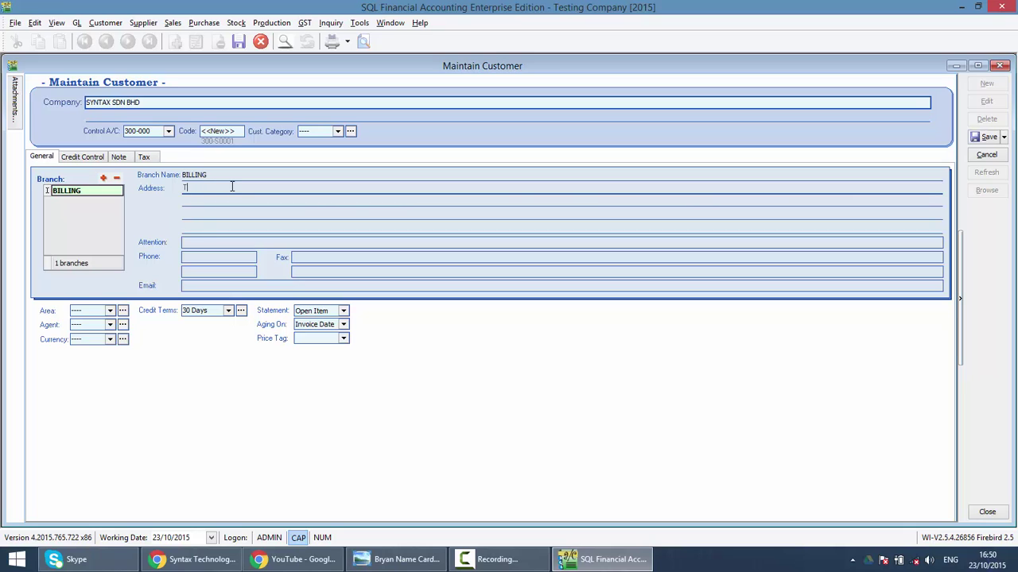
pyautogui.write('RGDGD')
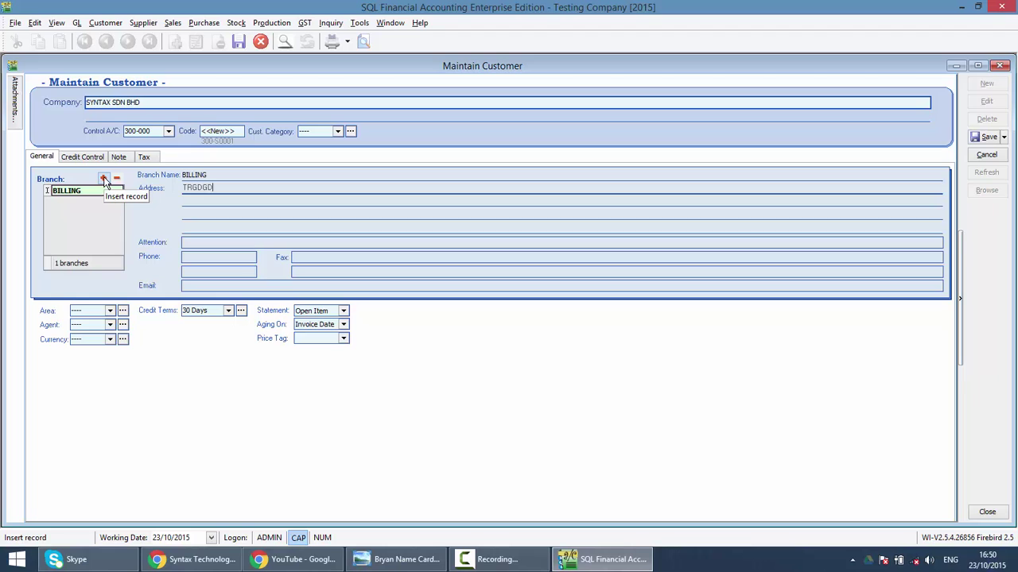
# Add a PENANG branch and give it the address FDSFSD.
pyautogui.click(104, 179)
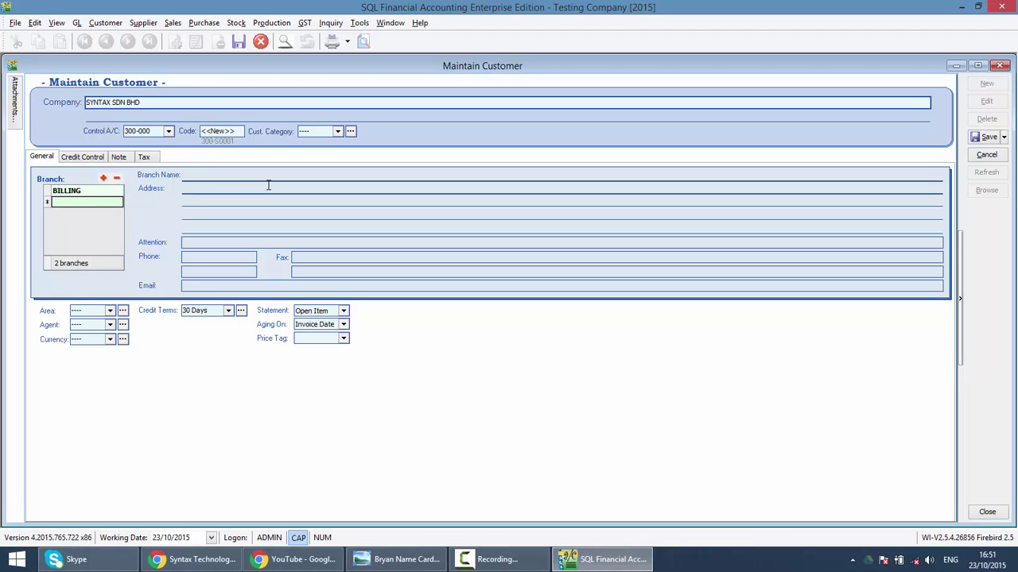
pyautogui.write('PENANG')
pyautogui.click(342, 189)
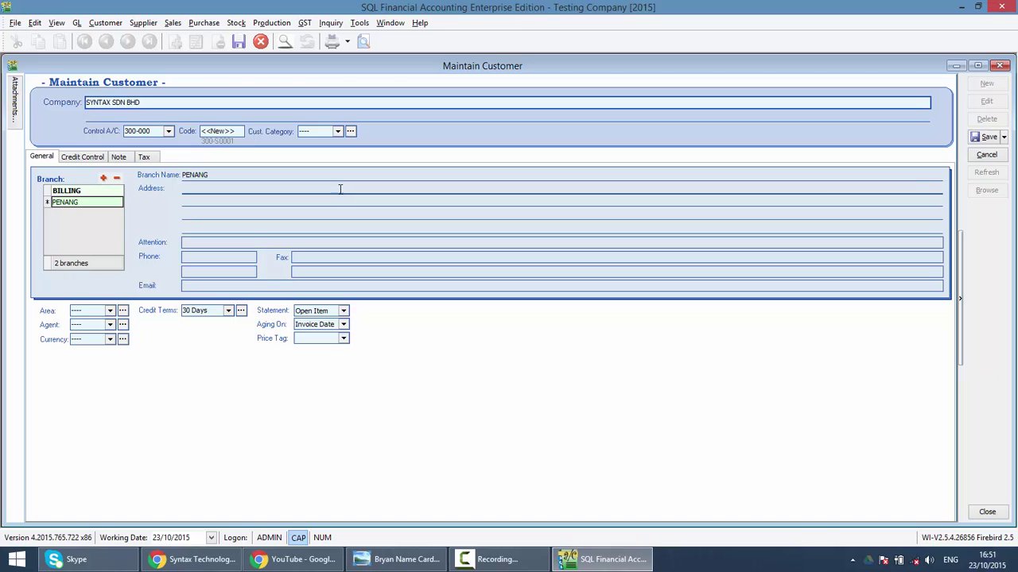
pyautogui.click(94, 191)
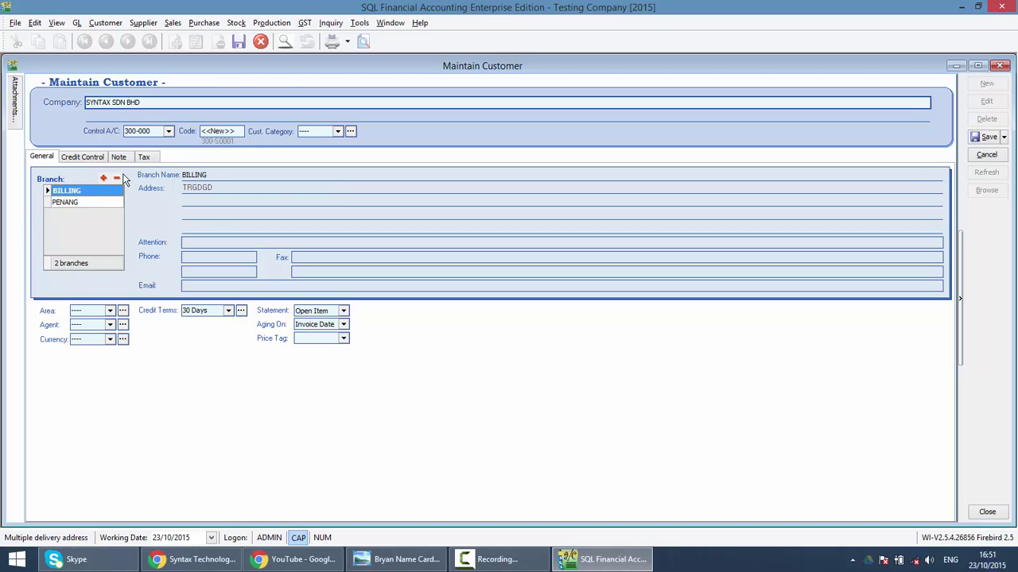
pyautogui.moveTo(229, 175); pyautogui.dragTo(183, 175)
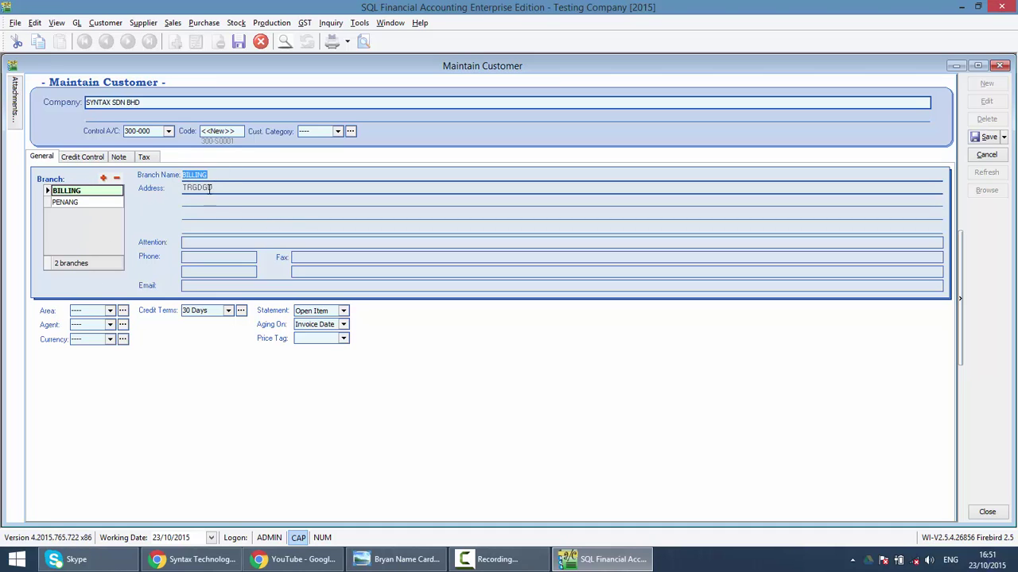
pyautogui.click(70, 205)
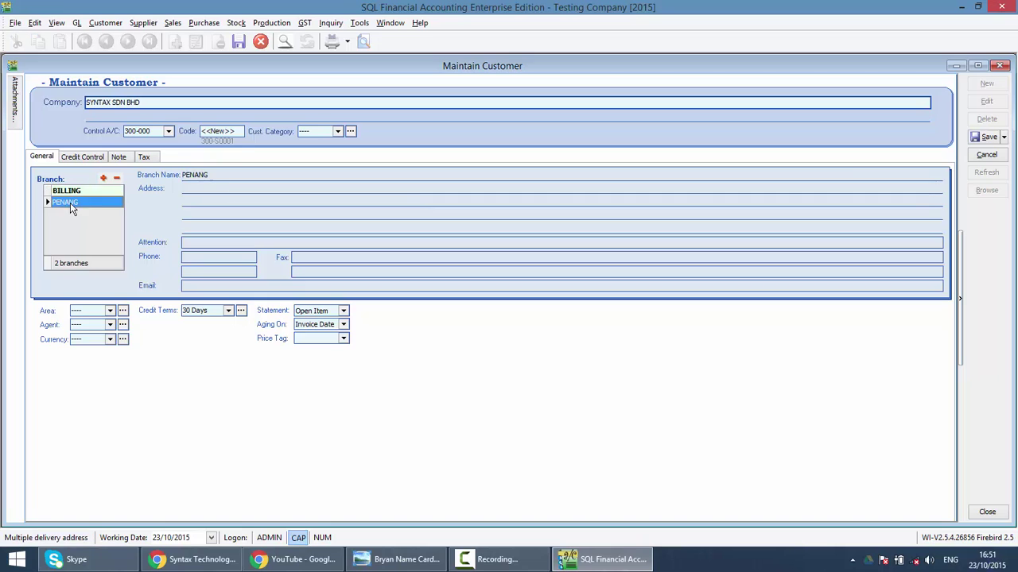
pyautogui.click(227, 188)
pyautogui.write('FDSFSD')
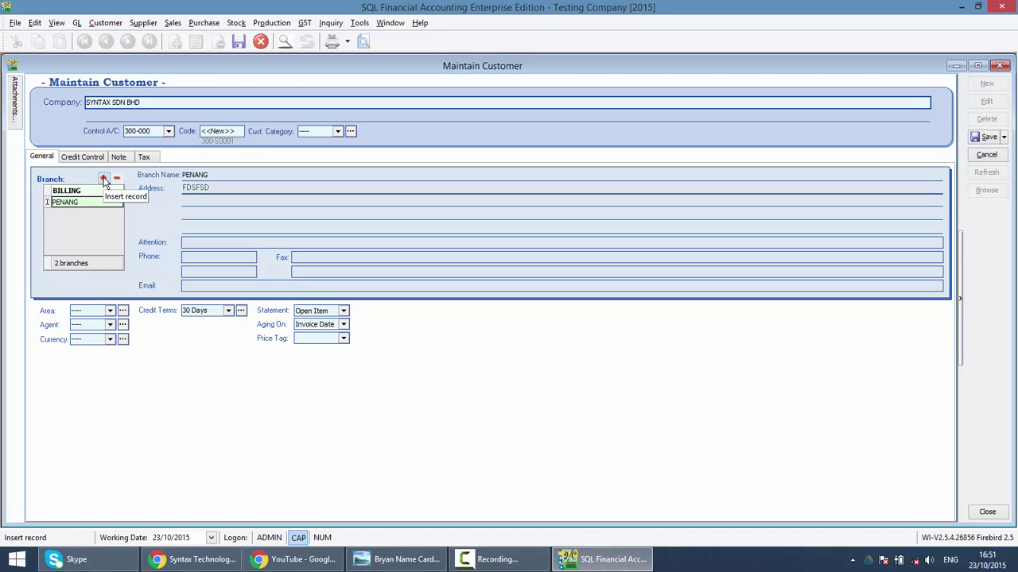
# Add a CHASE PAYMENT branch with its contact person's name and phone number.
pyautogui.click(104, 179)
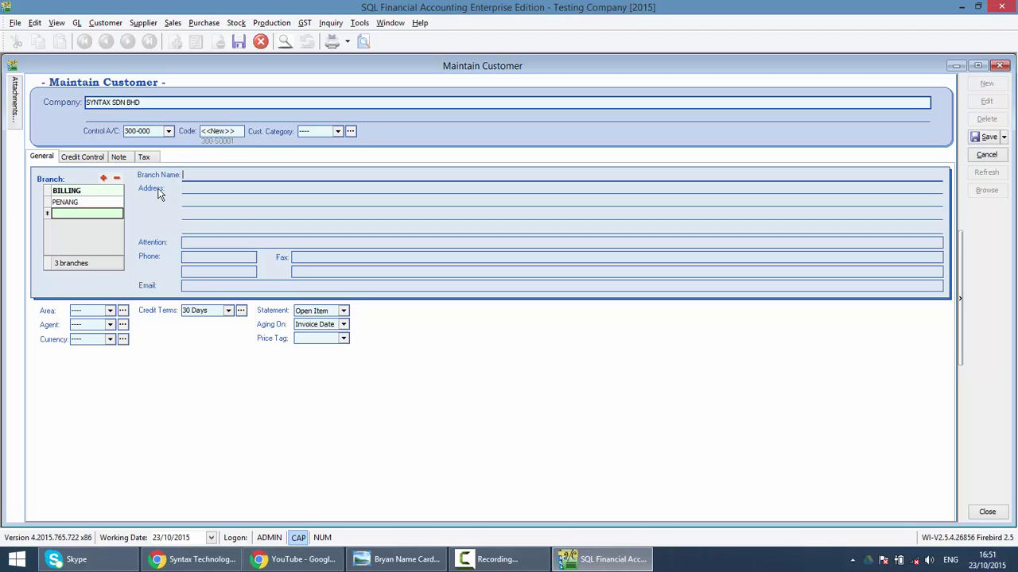
pyautogui.write('CHASE PAYMENT')
pyautogui.click(216, 242)
pyautogui.write('AI')
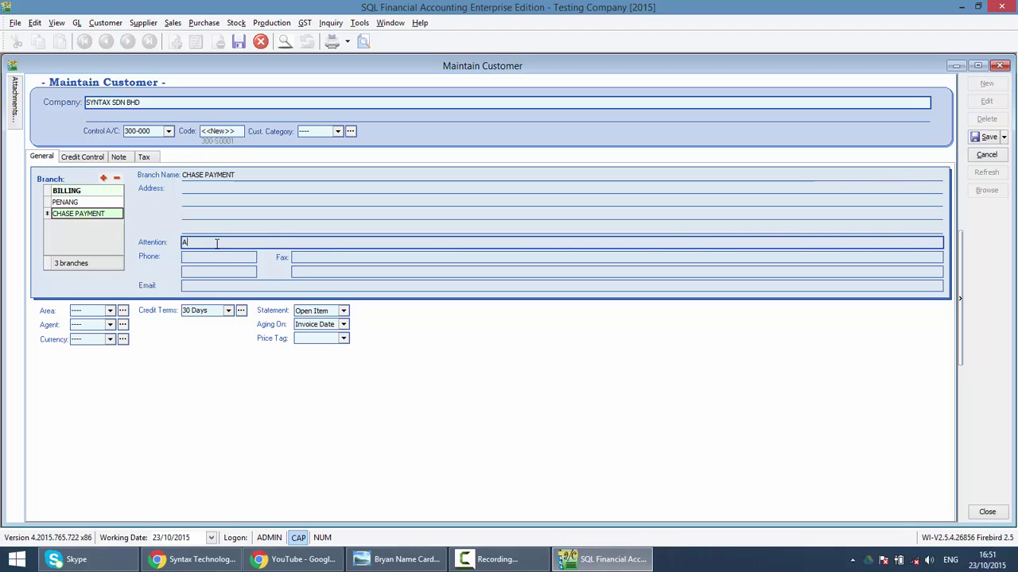
pyautogui.write('I')
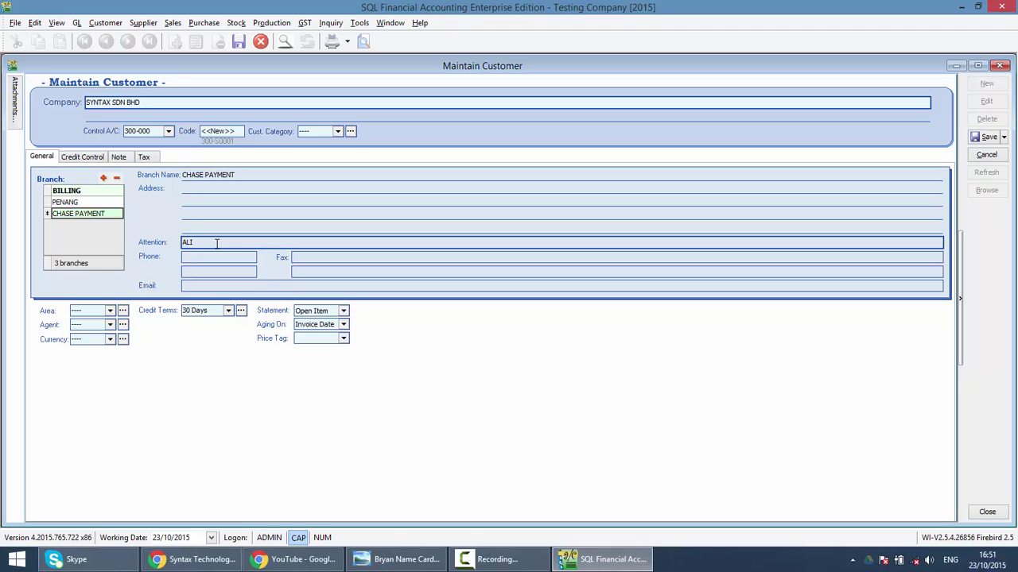
pyautogui.write('CE')
pyautogui.click(204, 255)
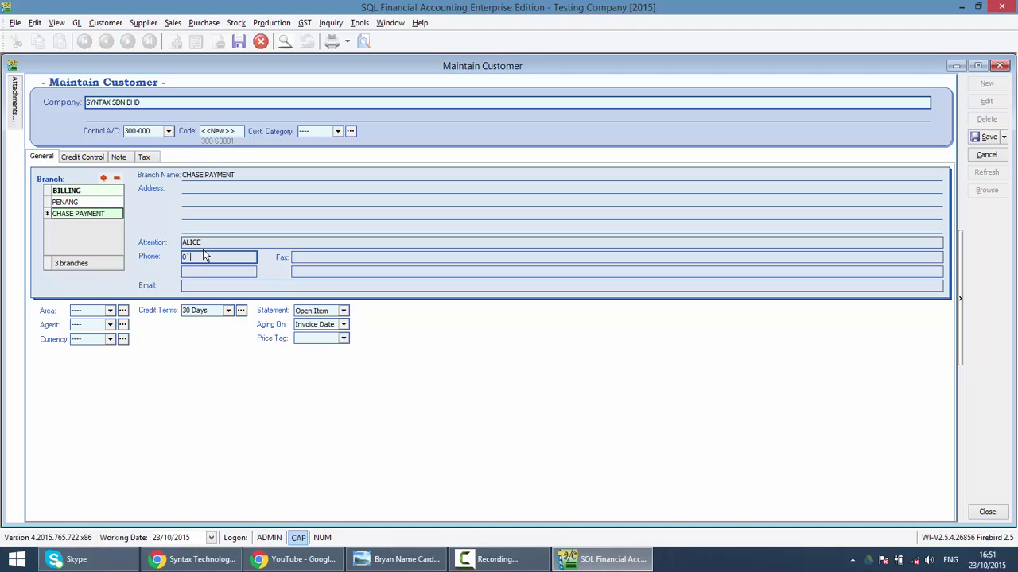
# Add a CEO HOUSE branch.
pyautogui.click(103, 180)
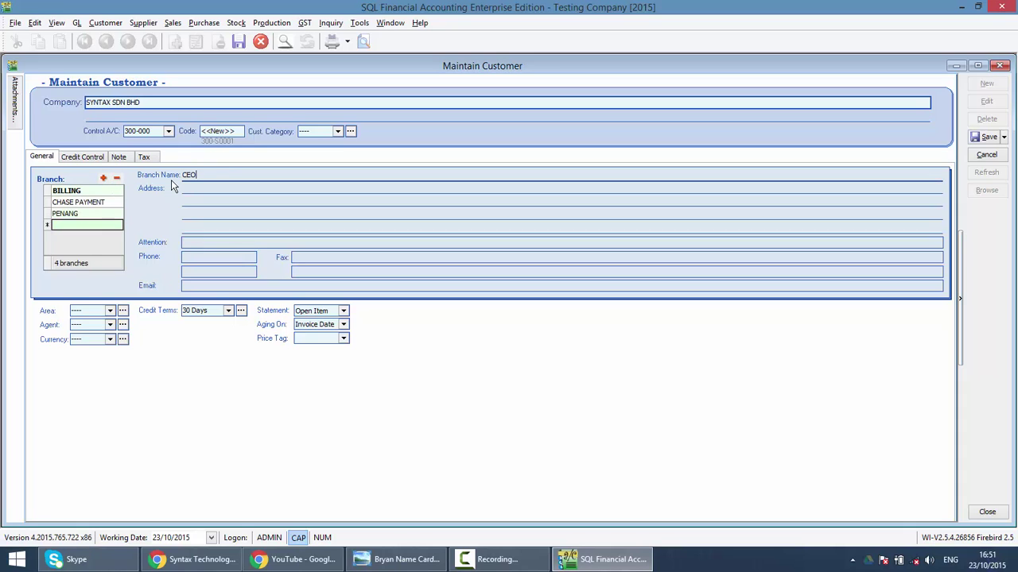
pyautogui.write('CEO HOUSE')
pyautogui.click(228, 212)
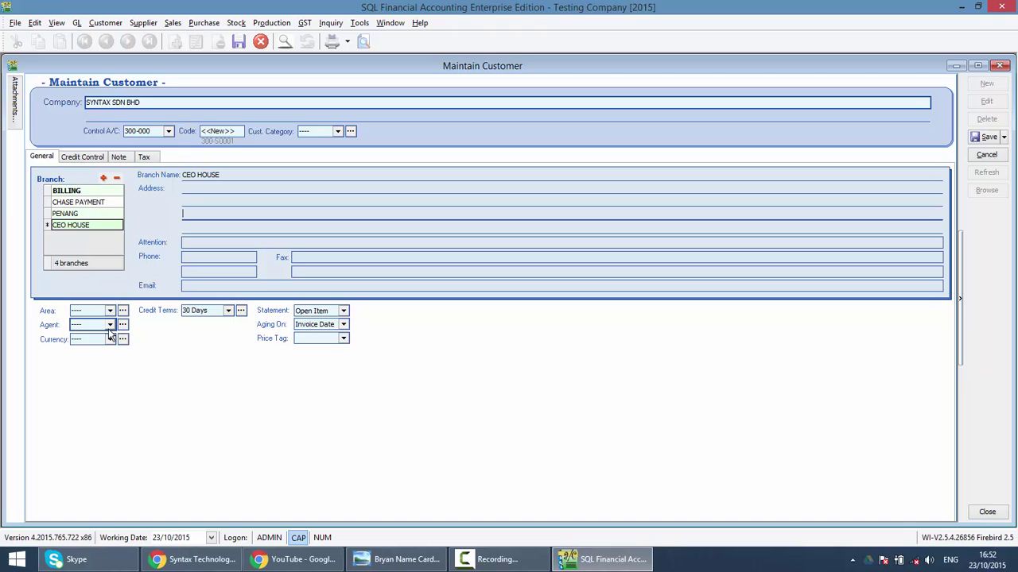
# Look through the Area dropdown and the Maintenance menu without choosing anything.
pyautogui.click(106, 311)
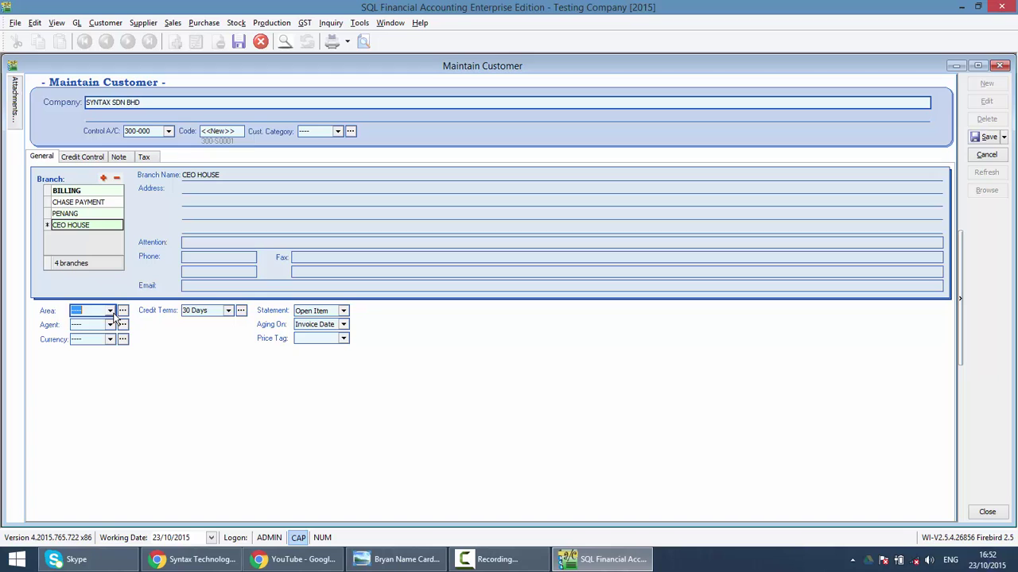
pyautogui.click(111, 312)
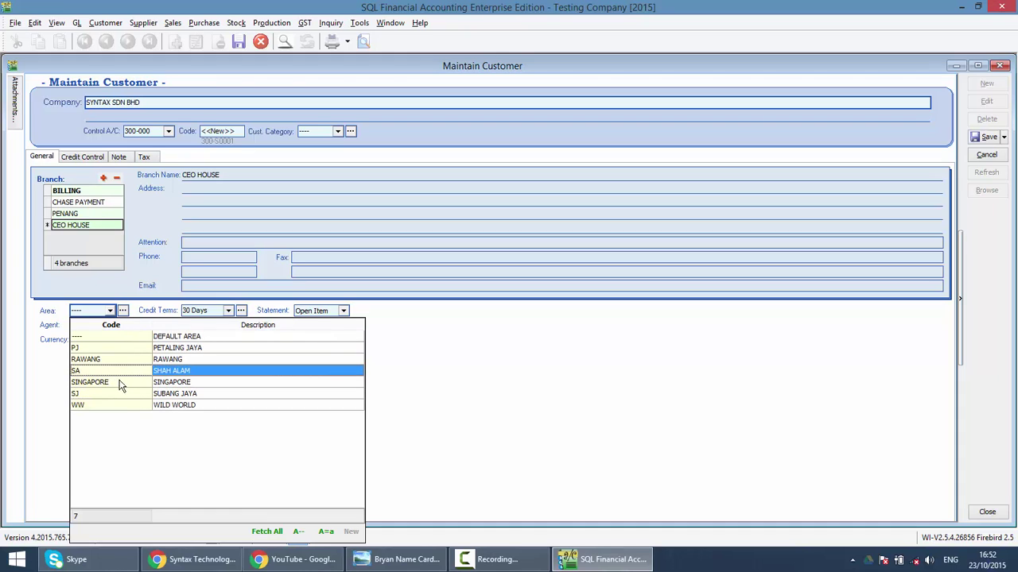
pyautogui.click(43, 410)
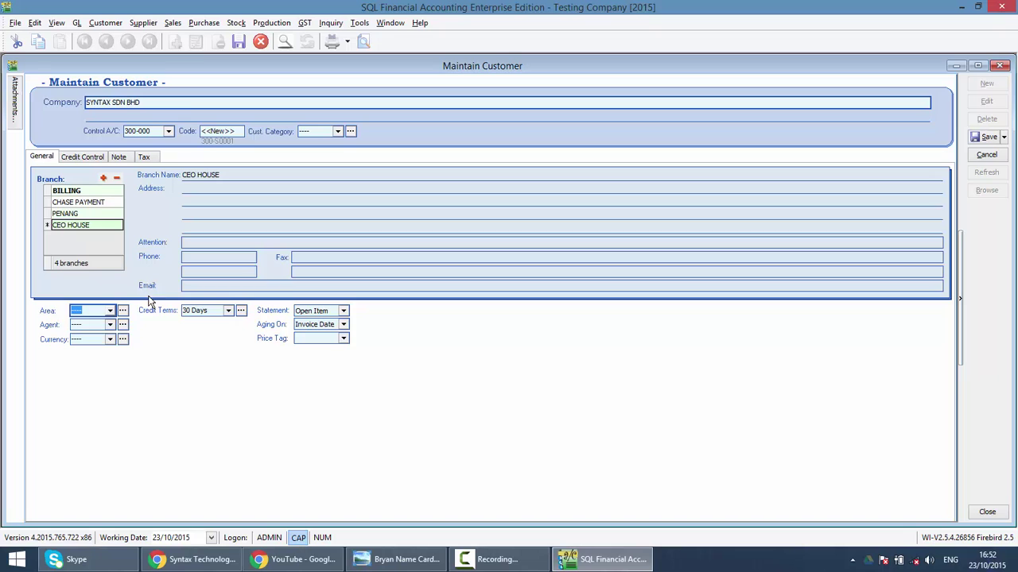
pyautogui.click(362, 23)
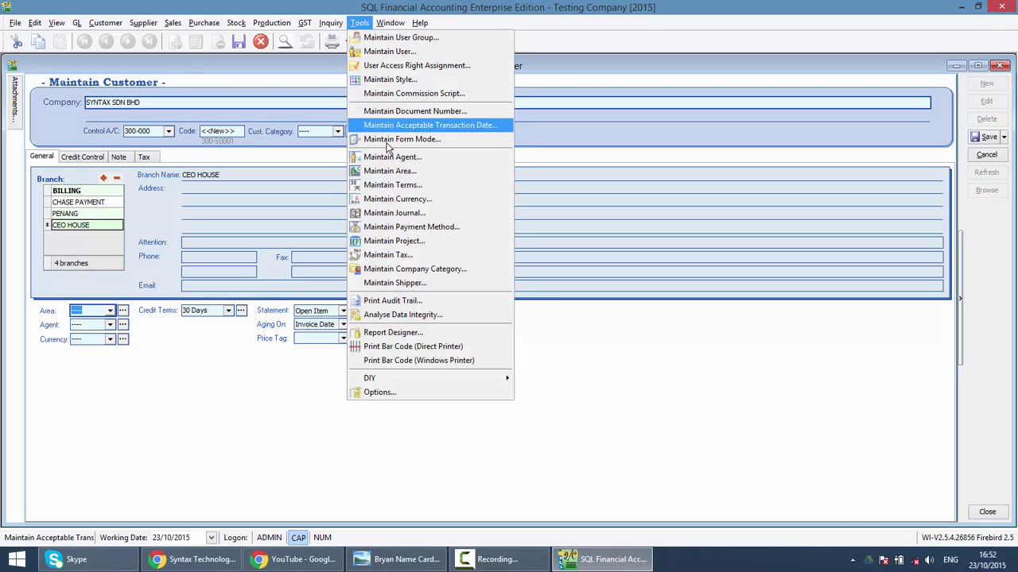
pyautogui.click(98, 415)
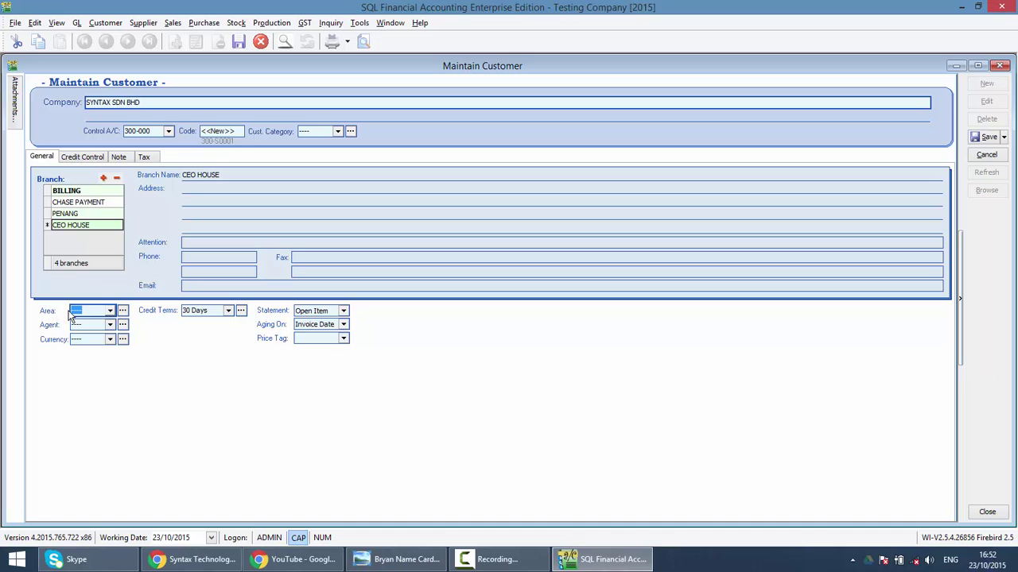
# Create a new area with code and description SETAPAK and assign it to the customer.
pyautogui.click(122, 310)
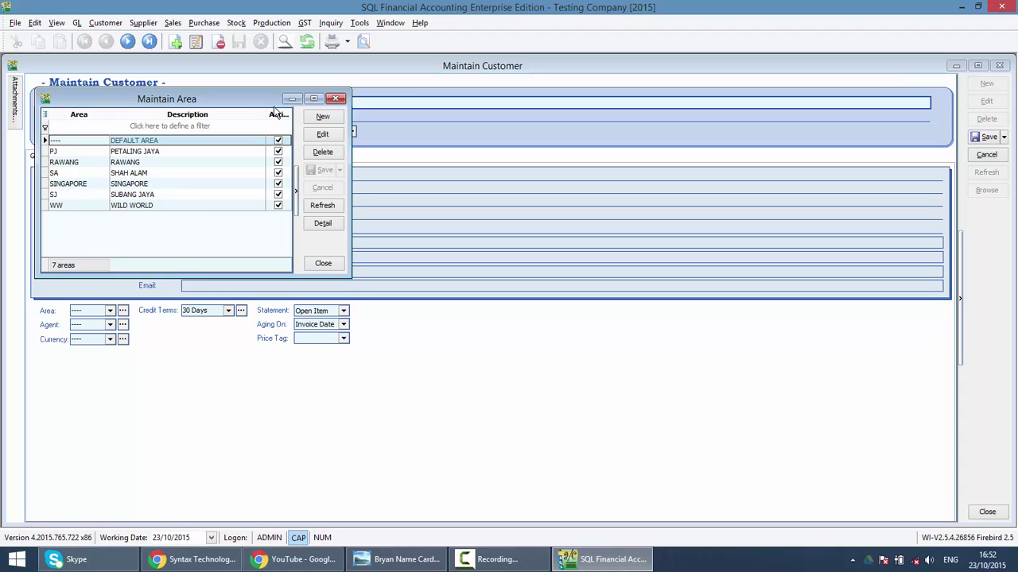
pyautogui.click(322, 119)
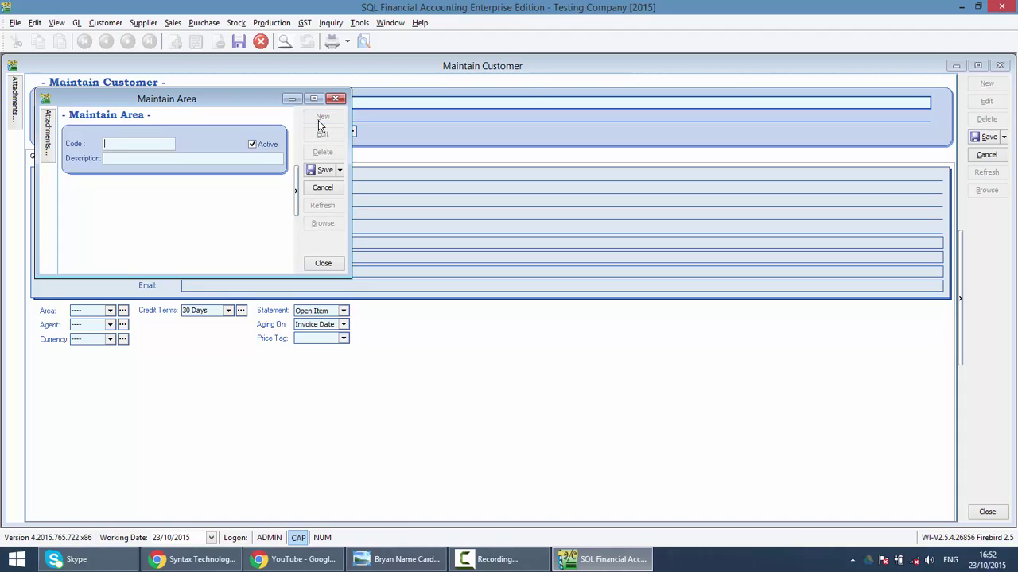
pyautogui.write('SETAPAK')
pyautogui.press('Tab')
pyautogui.write('SETAPAK')
pyautogui.click(322, 169)
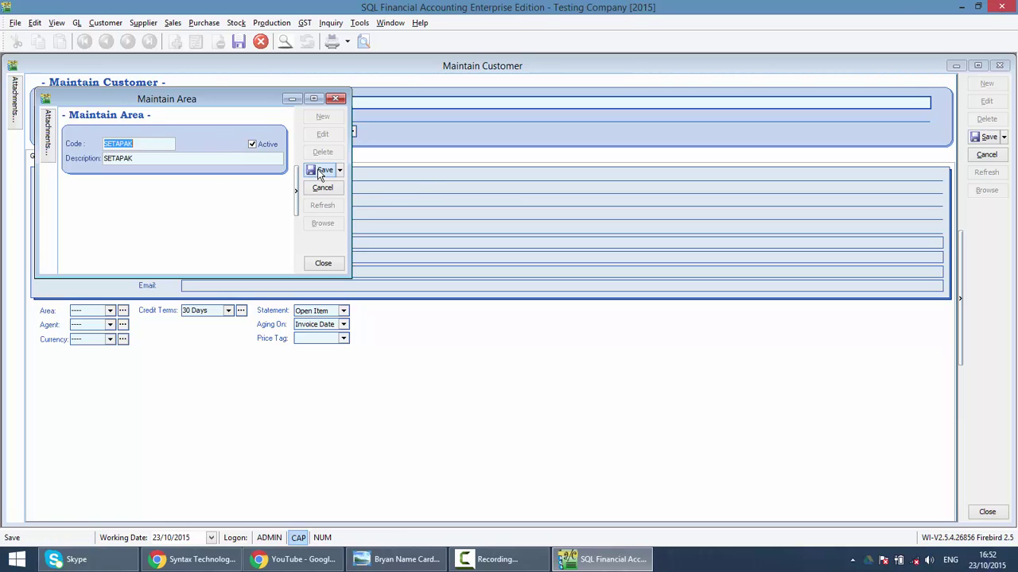
pyautogui.click(335, 98)
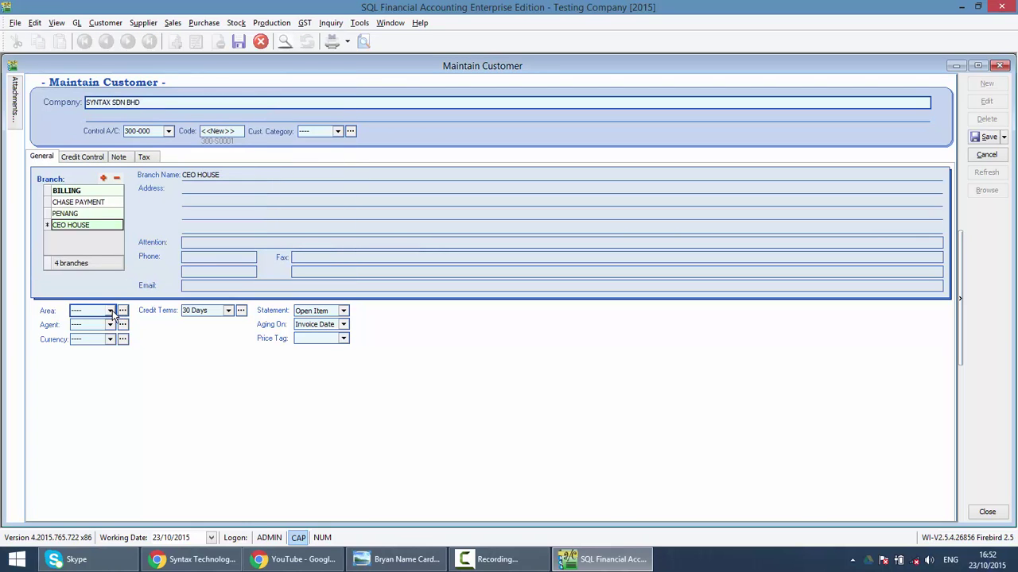
pyautogui.click(111, 311)
pyautogui.click(99, 381)
# Set a 30,000.00 credit limit on the Credit Control page, applied to IV invoices.
pyautogui.click(122, 324)
pyautogui.click(82, 156)
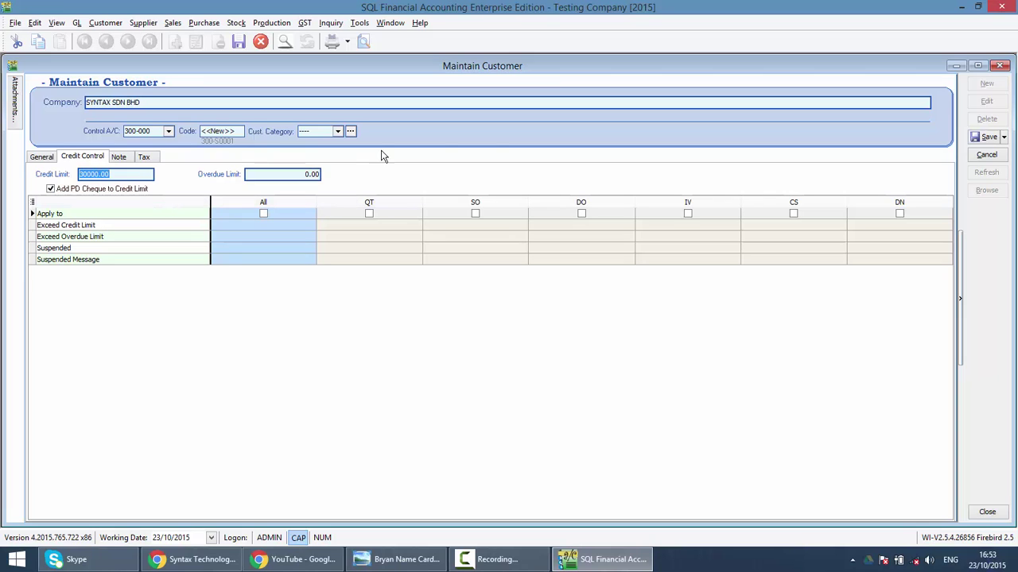
pyautogui.click(688, 214)
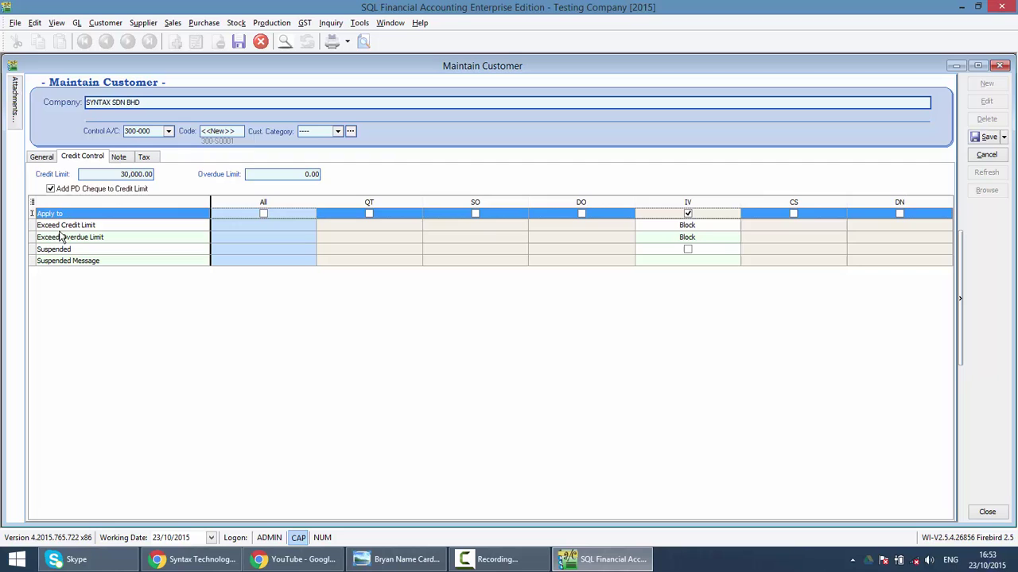
pyautogui.click(117, 158)
# Review the customer's Note memo and Tax fields, then go back to the General page.
pyautogui.click(134, 314)
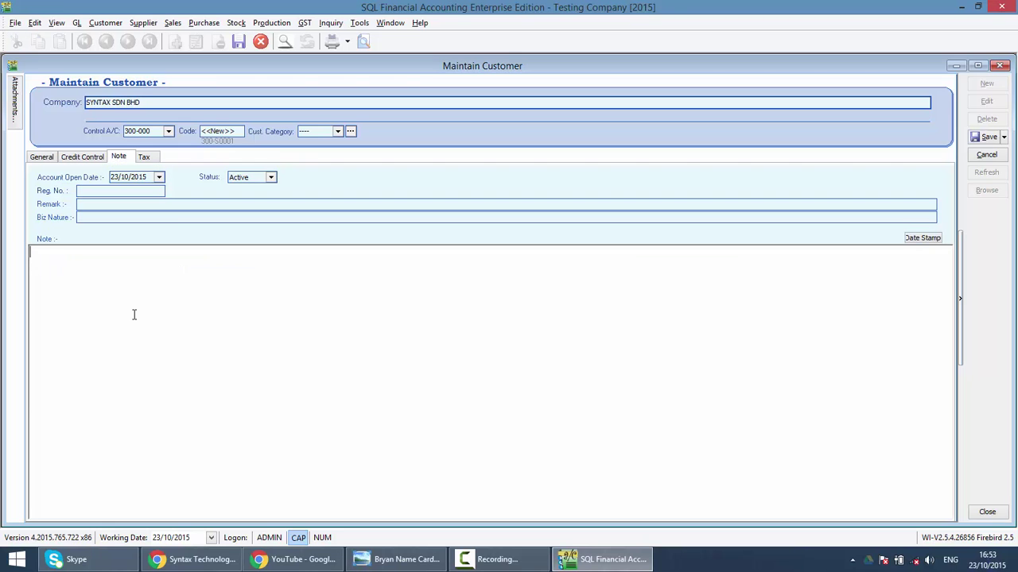
pyautogui.click(150, 161)
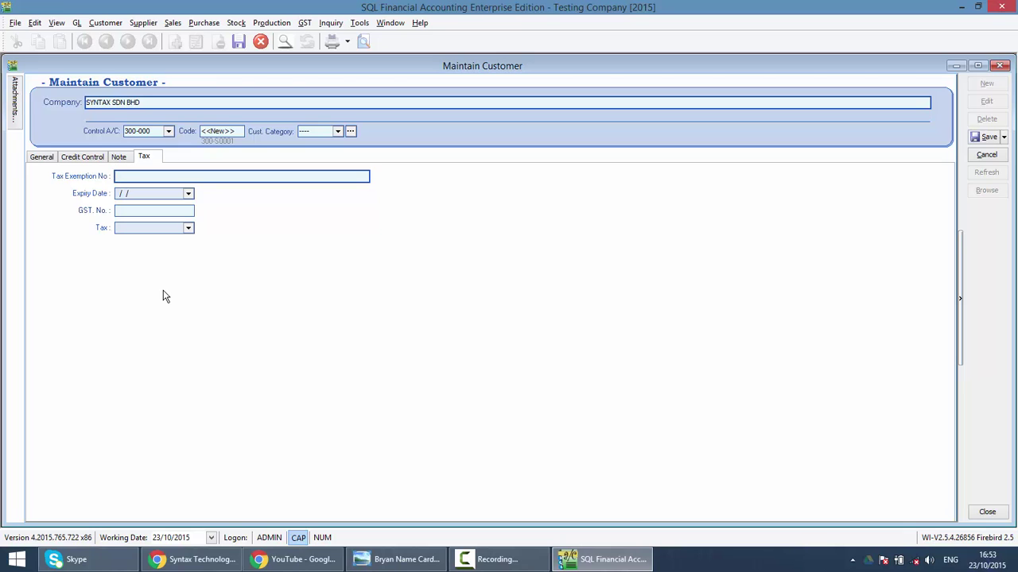
pyautogui.click(42, 157)
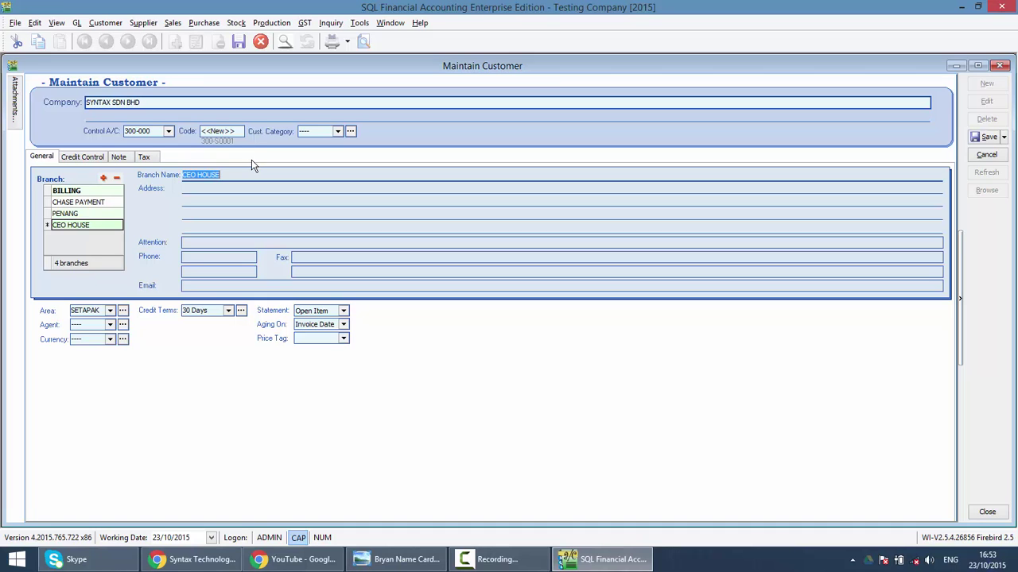
# Attach the Book Order Form image from the Desktop and save the customer as 300-S0001.
pyautogui.click(12, 95)
pyautogui.click(33, 97)
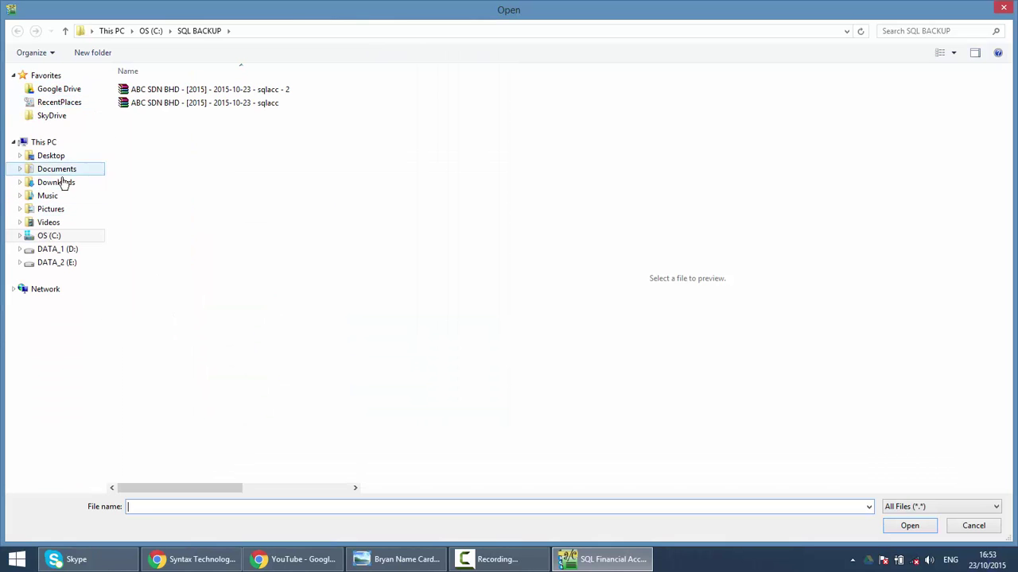
pyautogui.click(50, 156)
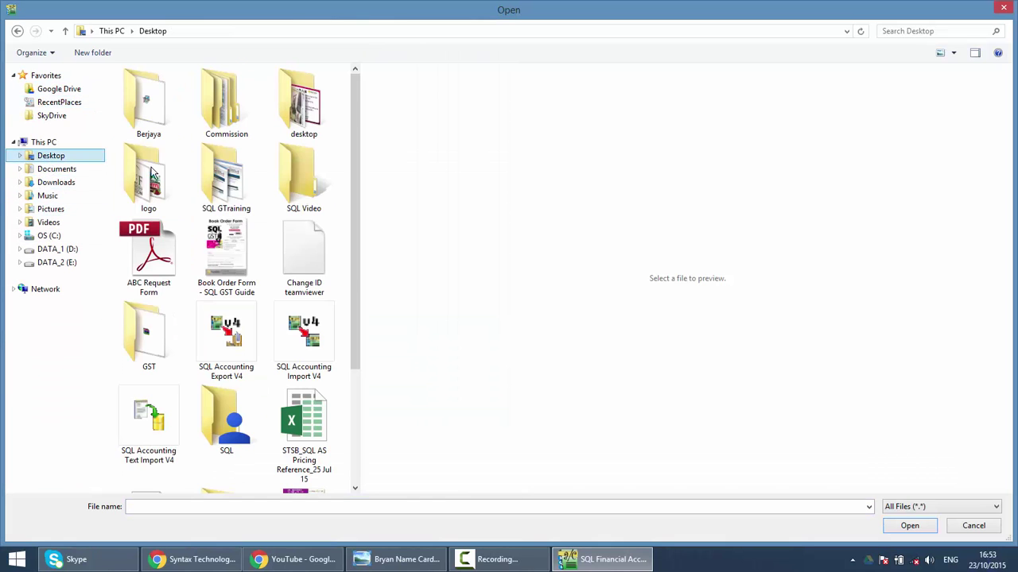
pyautogui.click(227, 255)
pyautogui.doubleClick(227, 255)
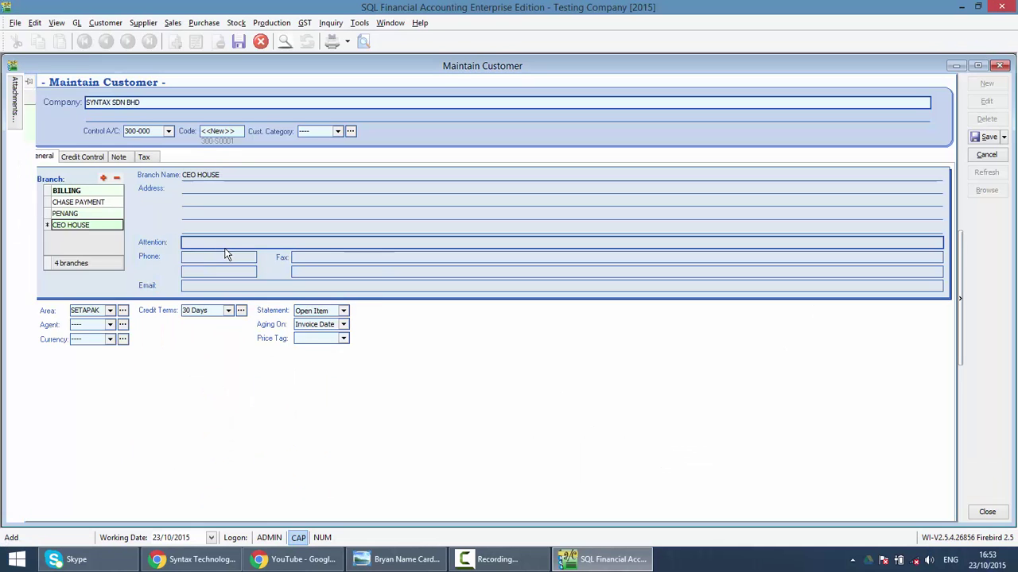
pyautogui.click(989, 135)
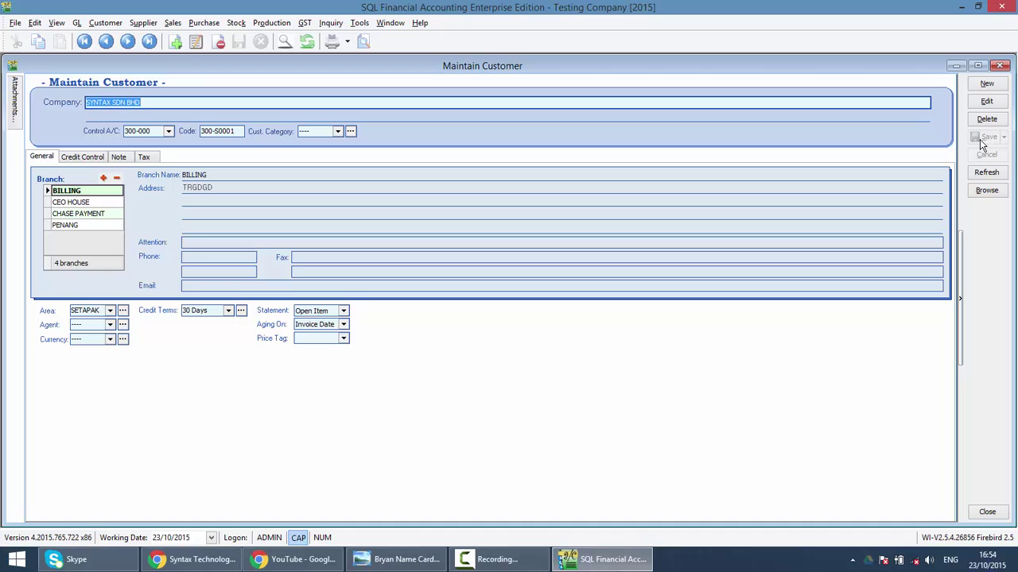
# Filter the customer list by 'SYNTA', reopen SYNTAX SDN BHD and select its attached Book Order Form.
pyautogui.click(987, 191)
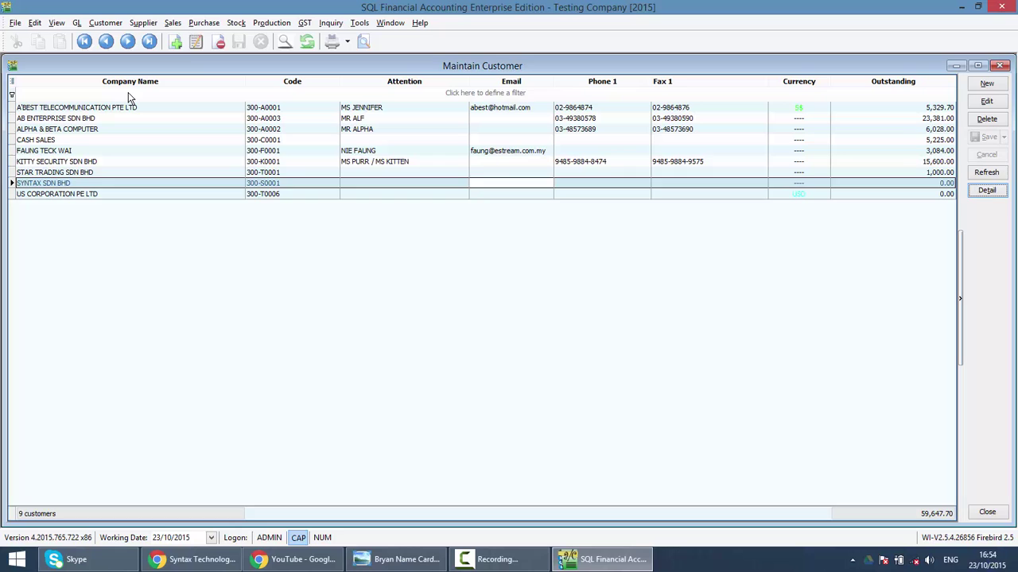
pyautogui.click(130, 92)
pyautogui.write('SYNTA')
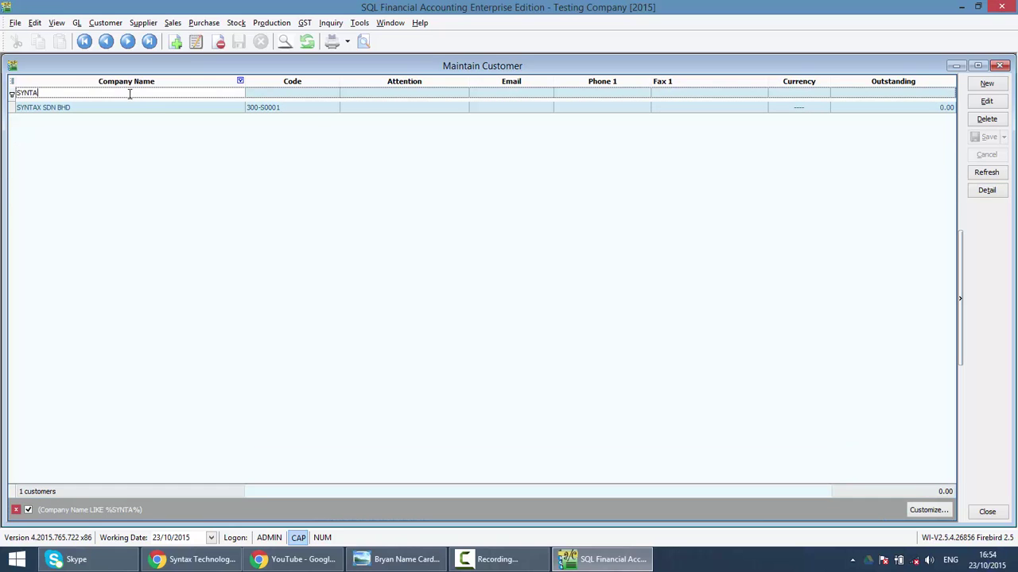
pyautogui.doubleClick(143, 107)
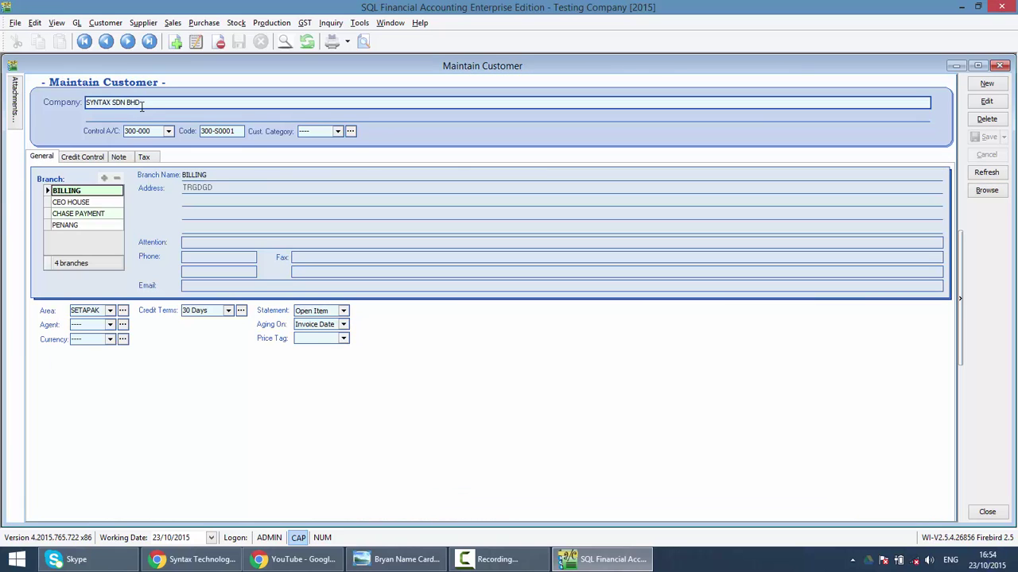
pyautogui.click(22, 115)
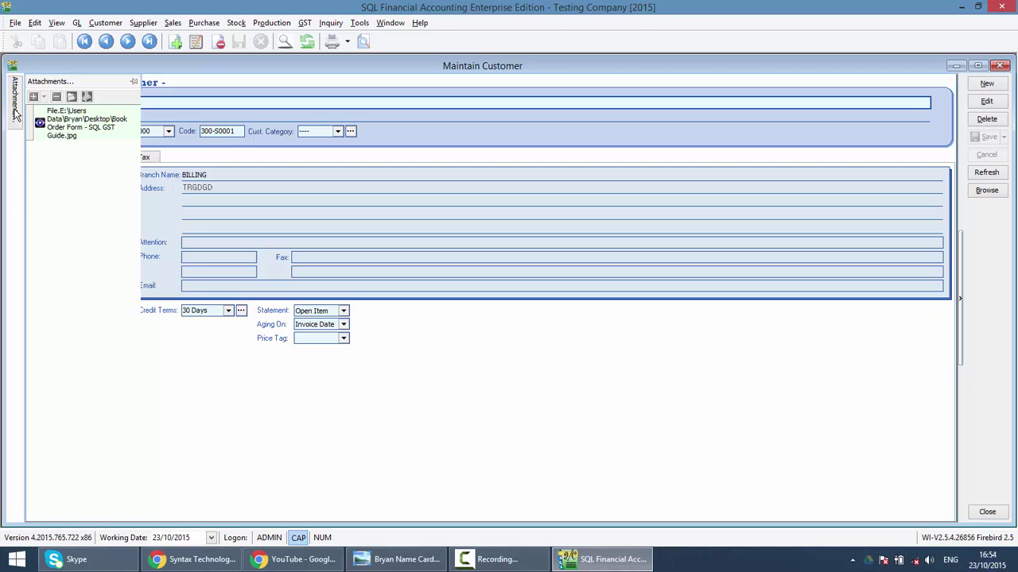
pyautogui.click(68, 129)
pyautogui.doubleClick(68, 129)
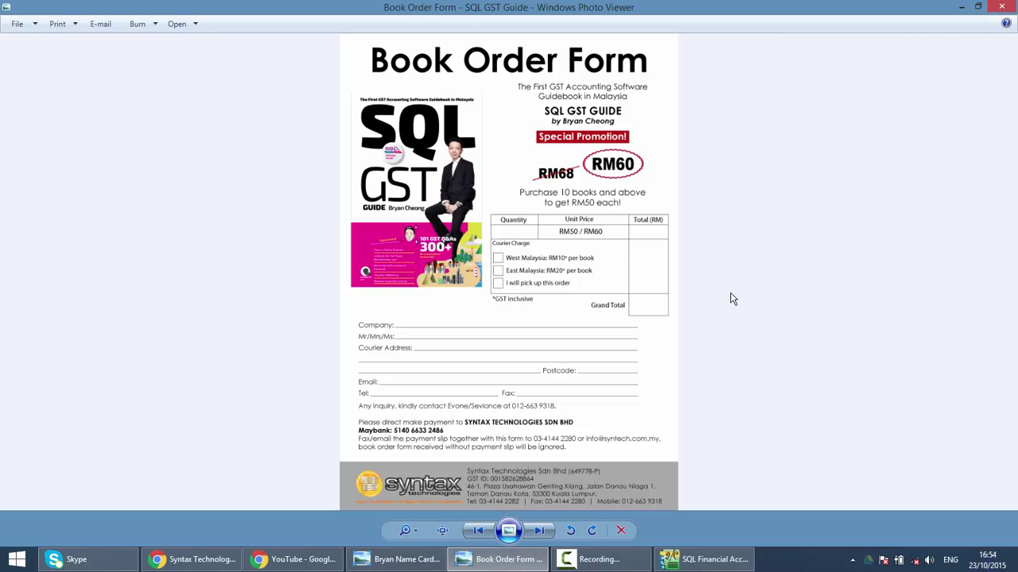
pyautogui.click(1001, 6)
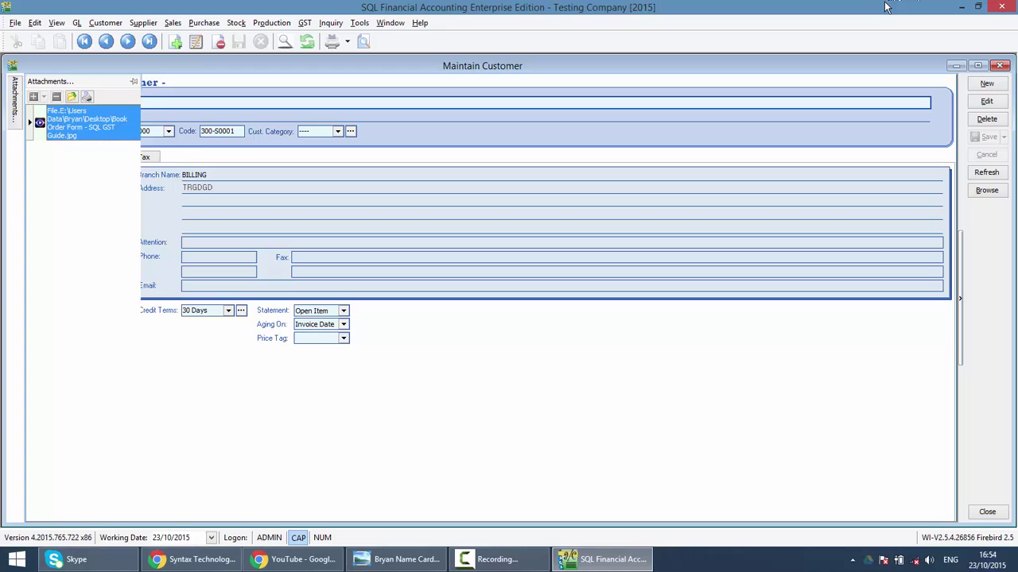
# Move the Book Order Form file into the logo folder, then confirm the attachment fails with a file-not-found error.
pyautogui.click(962, 7)
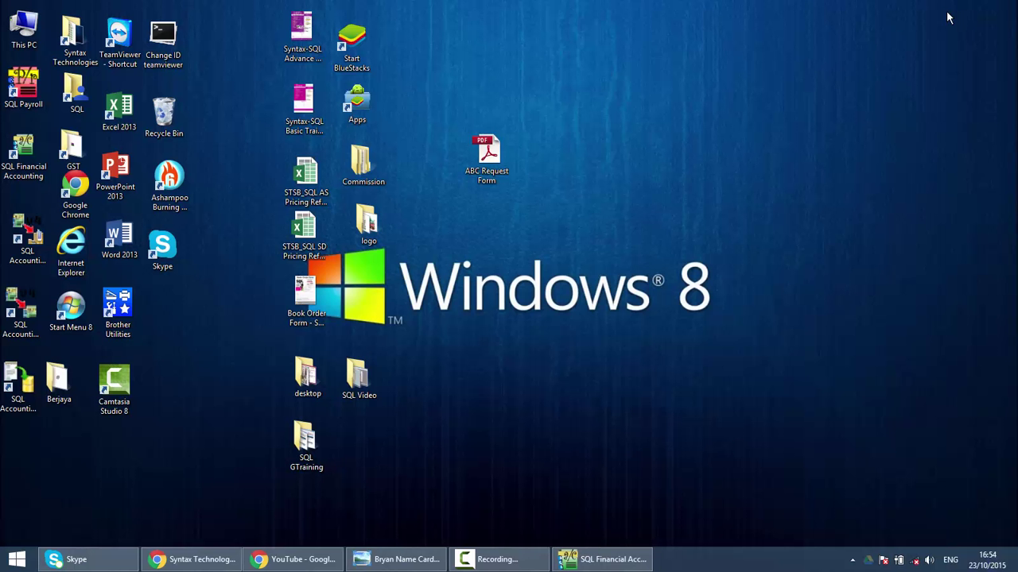
pyautogui.moveTo(305, 294); pyautogui.dragTo(369, 232)
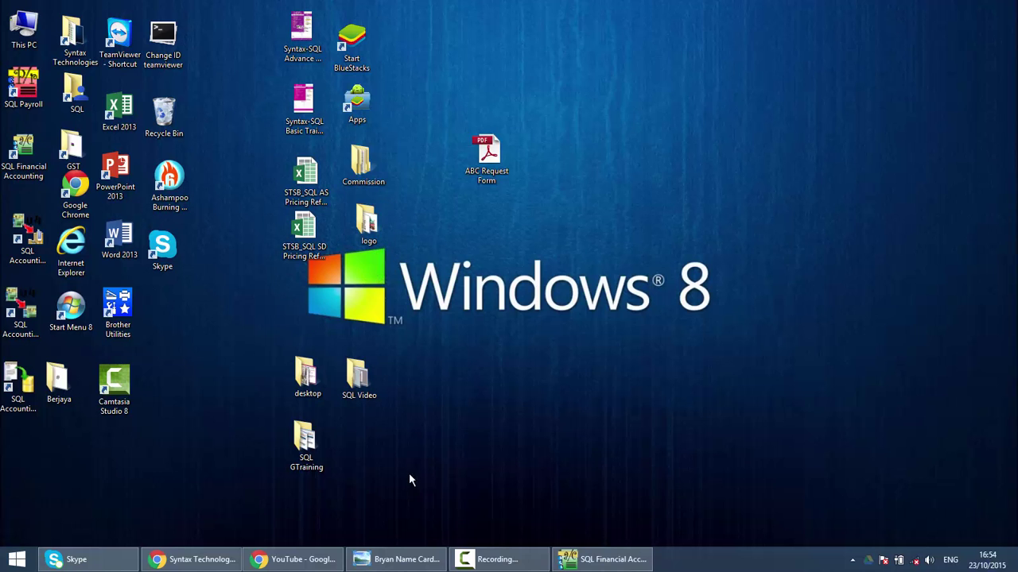
pyautogui.click(602, 559)
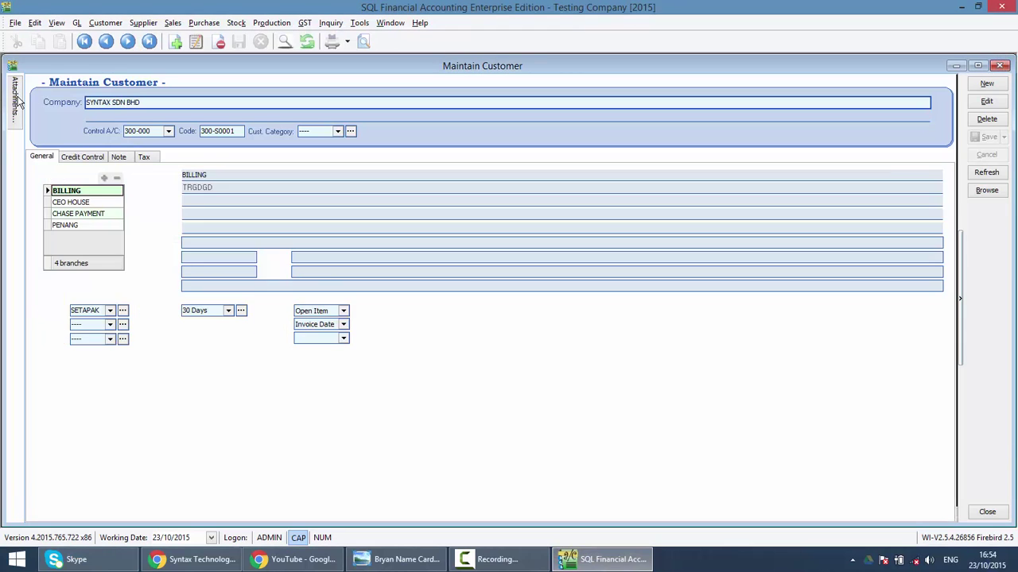
pyautogui.moveTo(20, 101)
pyautogui.doubleClick(76, 121)
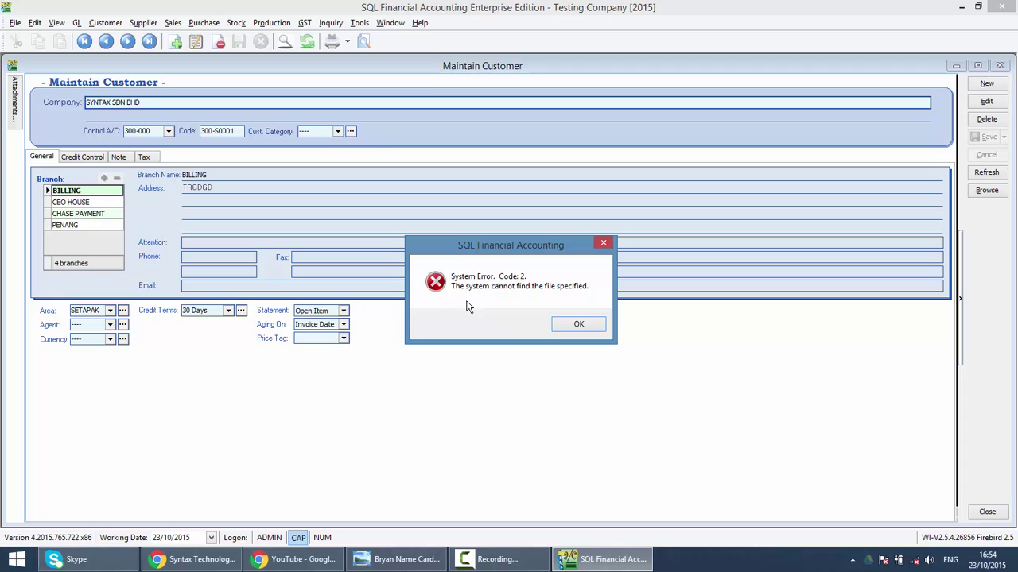
pyautogui.click(565, 325)
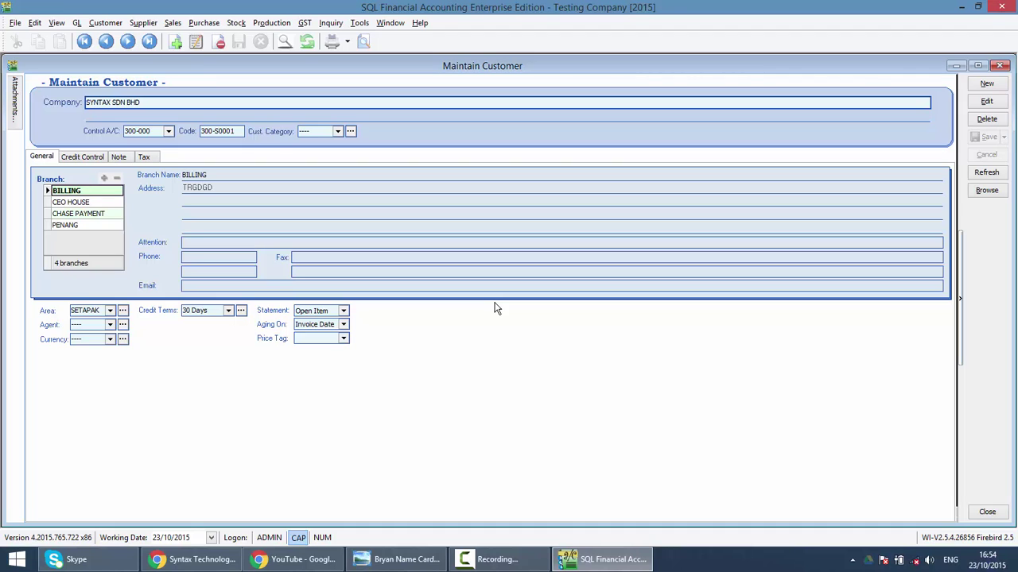
# Show the Syntax Technologies Facebook page, then switch to the syntech.com.my YouTube tutorials window.
pyautogui.click(203, 558)
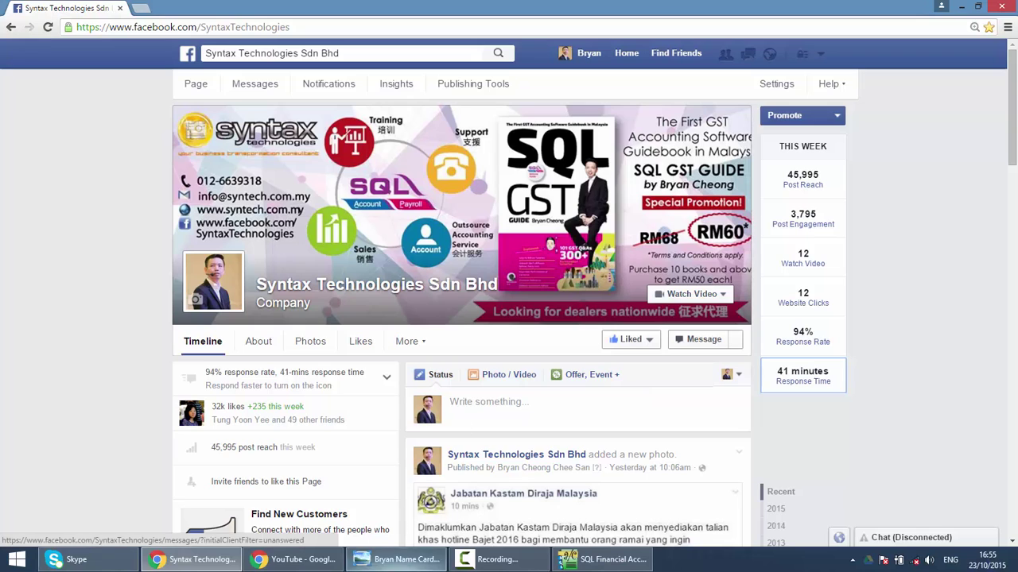
pyautogui.moveTo(321, 567)
pyautogui.click(310, 495)
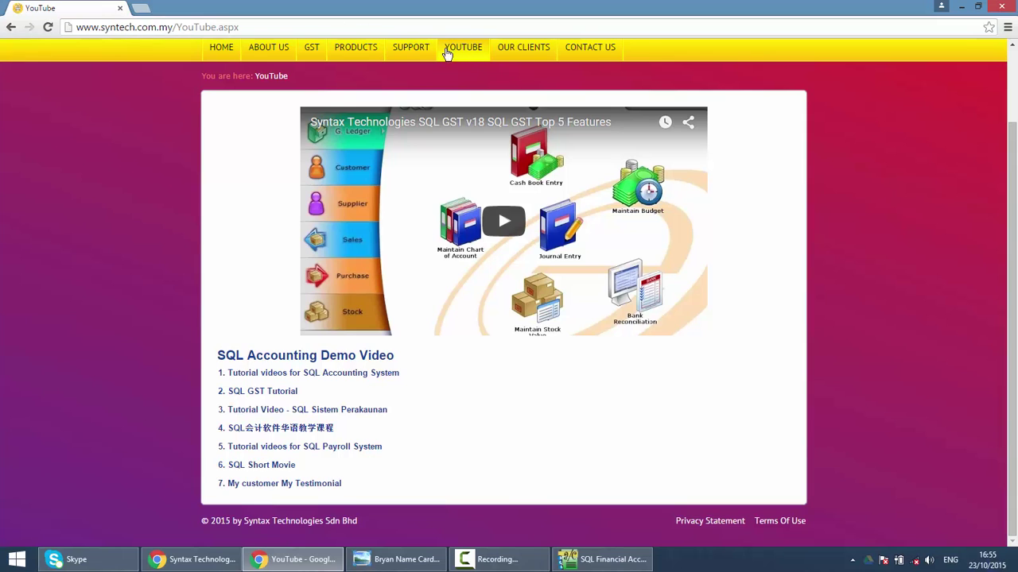
# Scroll back to the top of the page and bring up the company name card in Photo Viewer.
pyautogui.scroll(2, 470, 126)
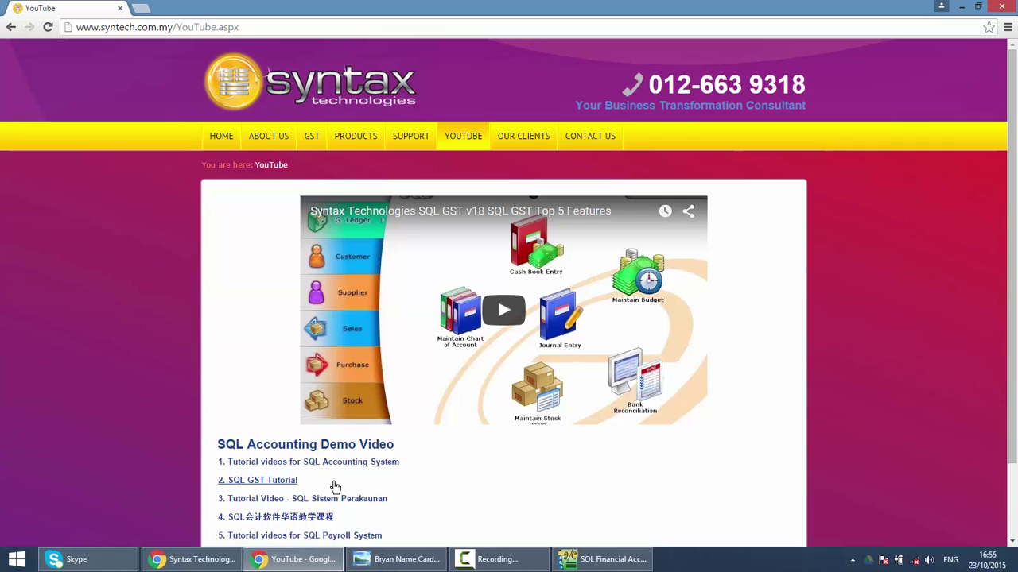
pyautogui.click(401, 559)
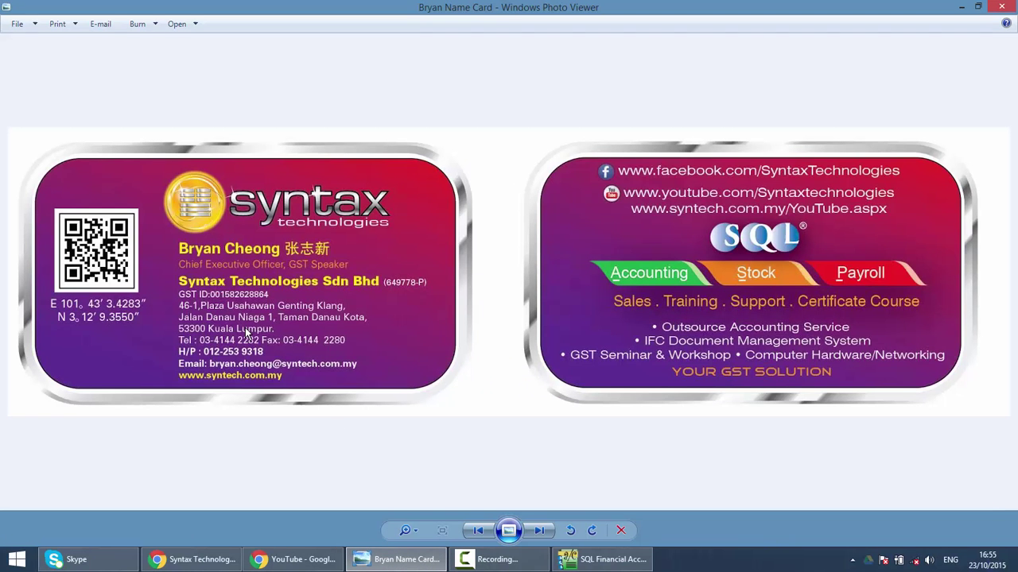